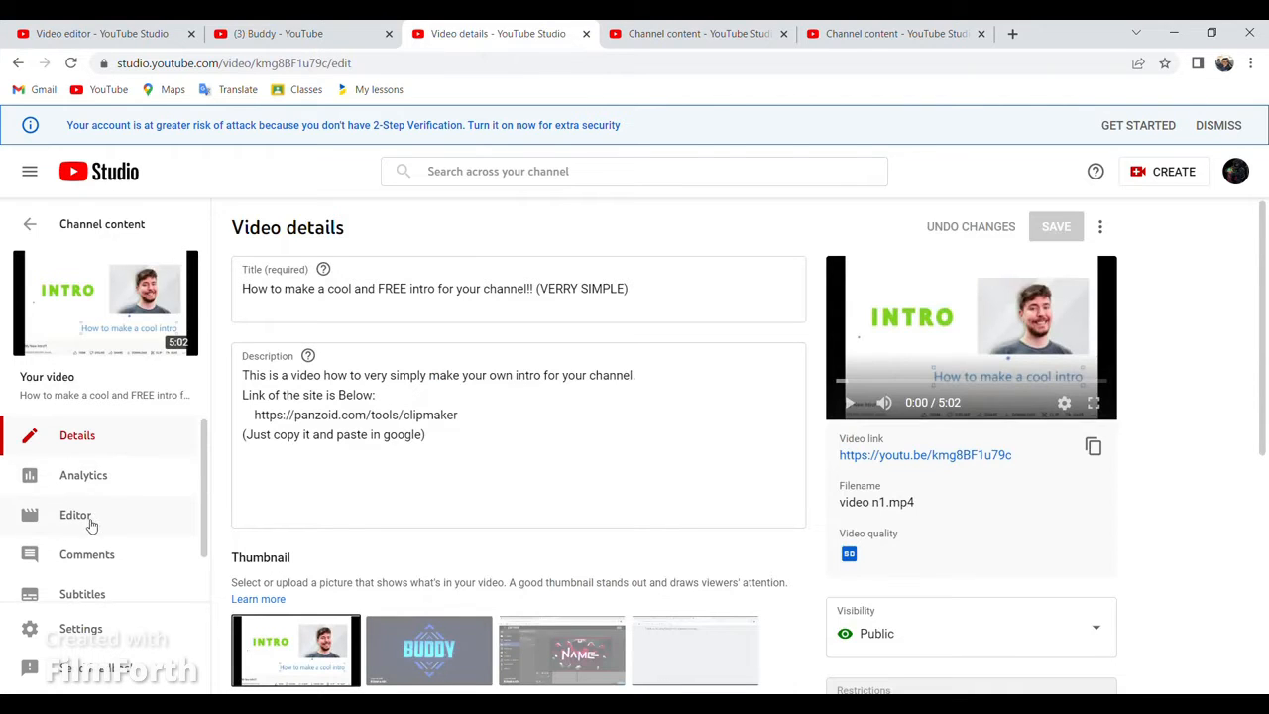
# - Open the uploaded "Cool Intro!!! #nice" video from the channel's uploads and load it in the Studio video editor
pyautogui.click(99, 524)
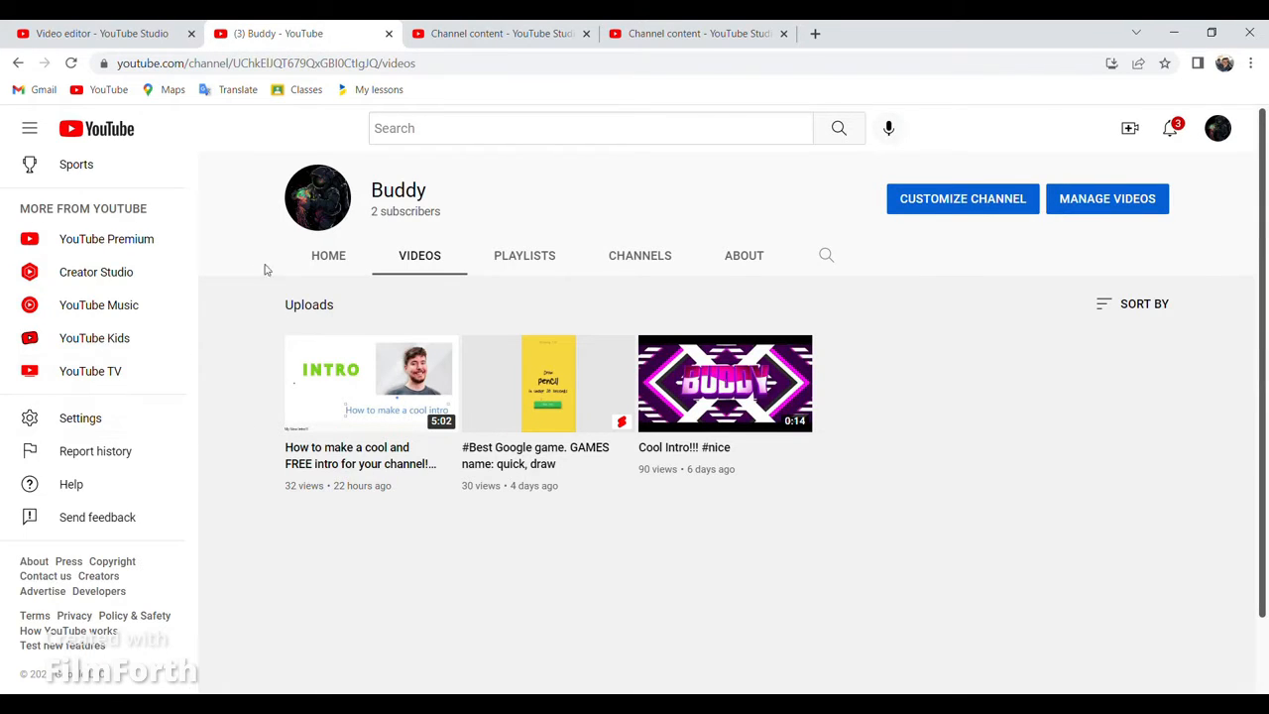
pyautogui.moveTo(709, 426)
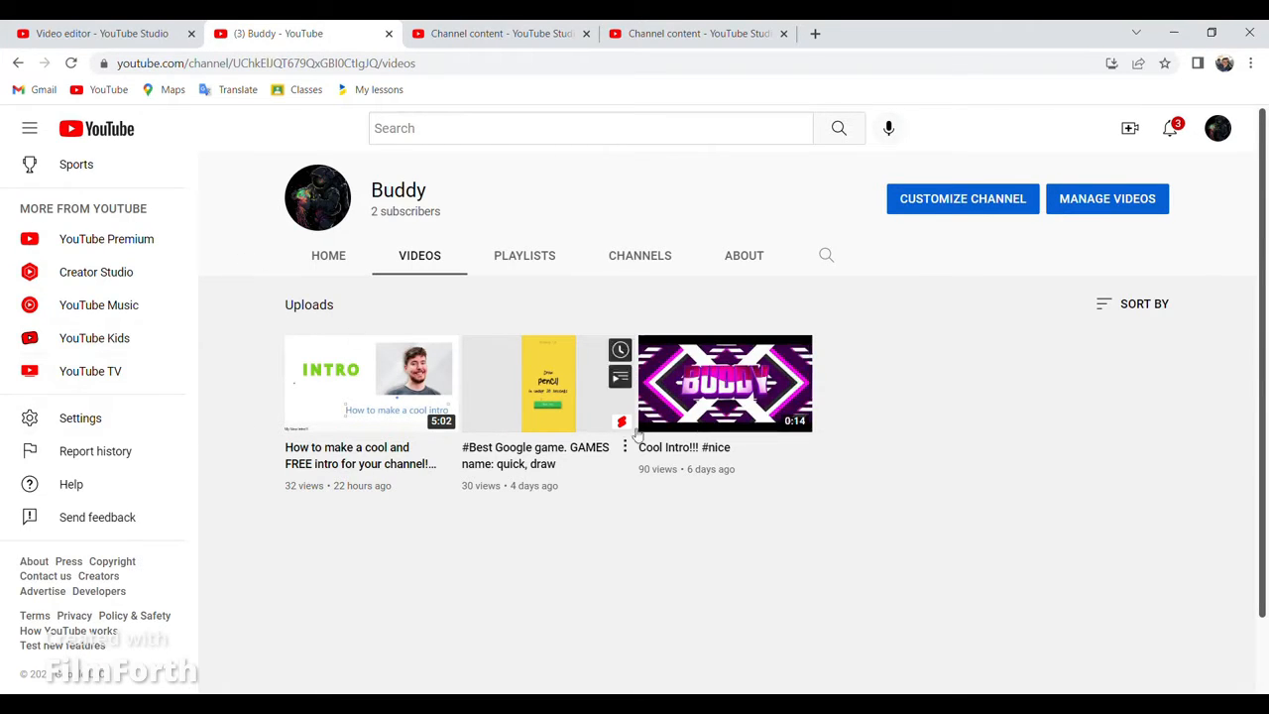
pyautogui.click(709, 426)
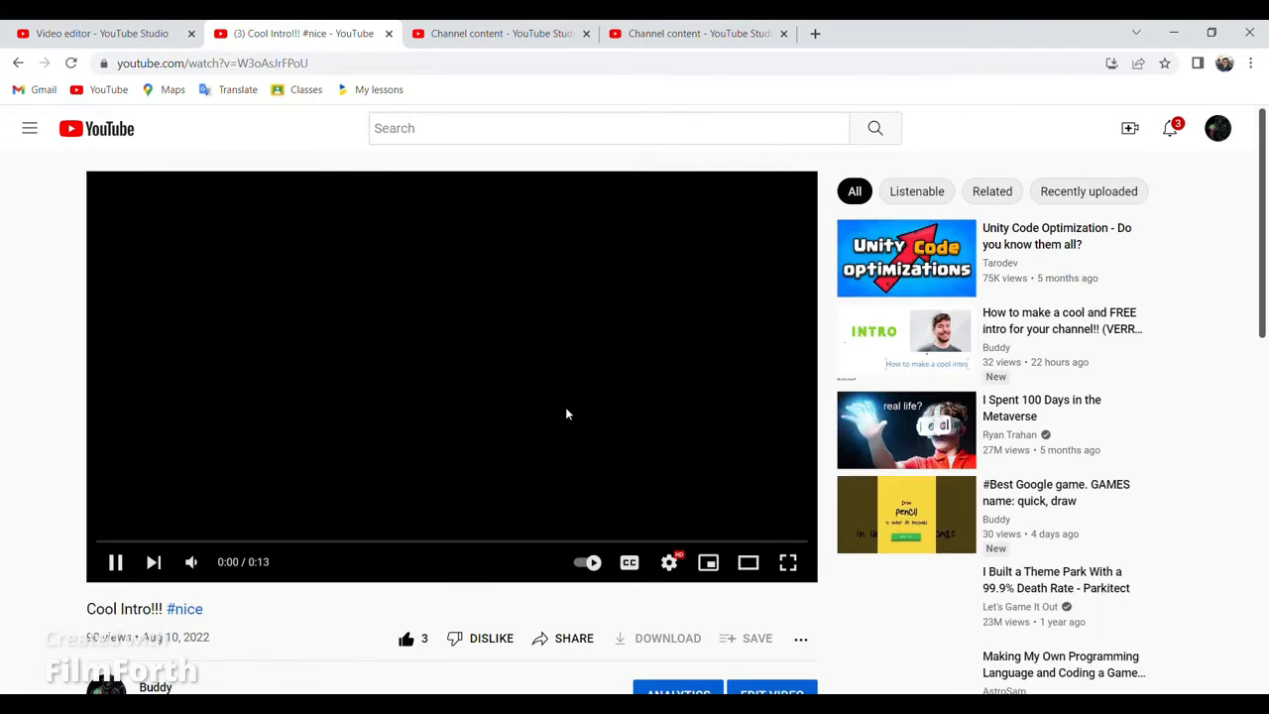
pyautogui.scroll(-3, 566, 413)
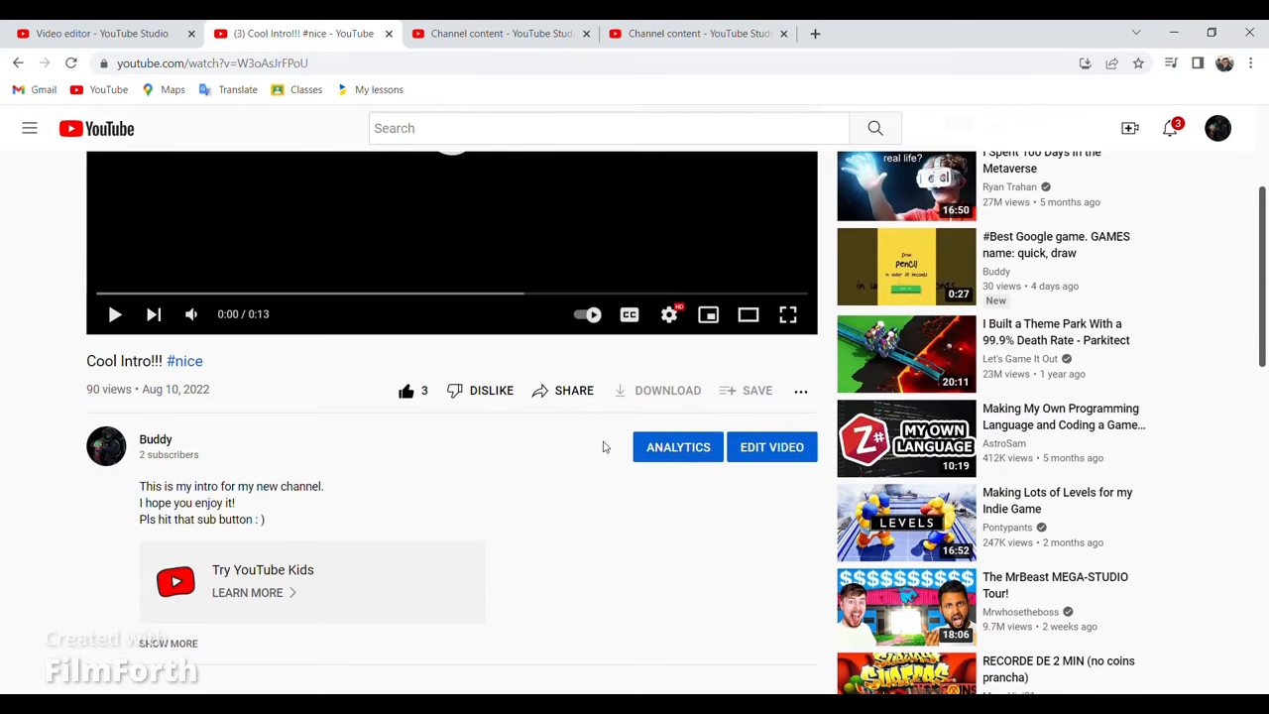
pyautogui.click(772, 447)
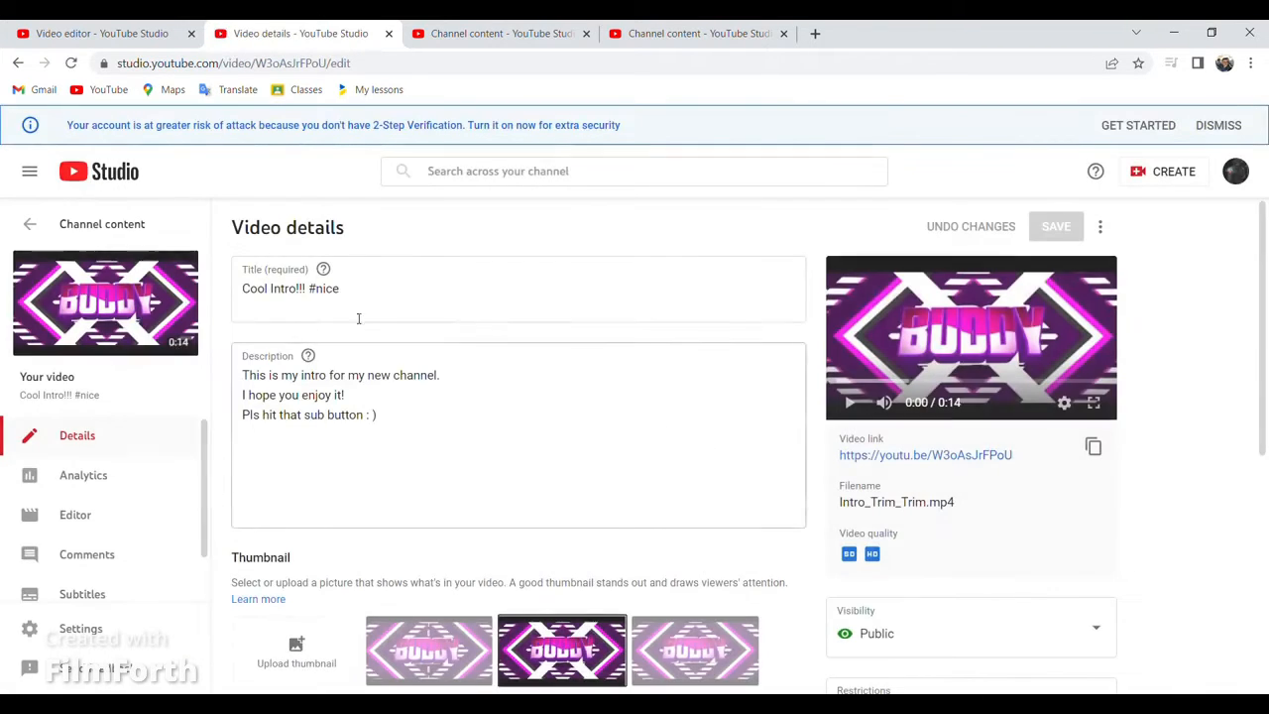
pyautogui.click(116, 519)
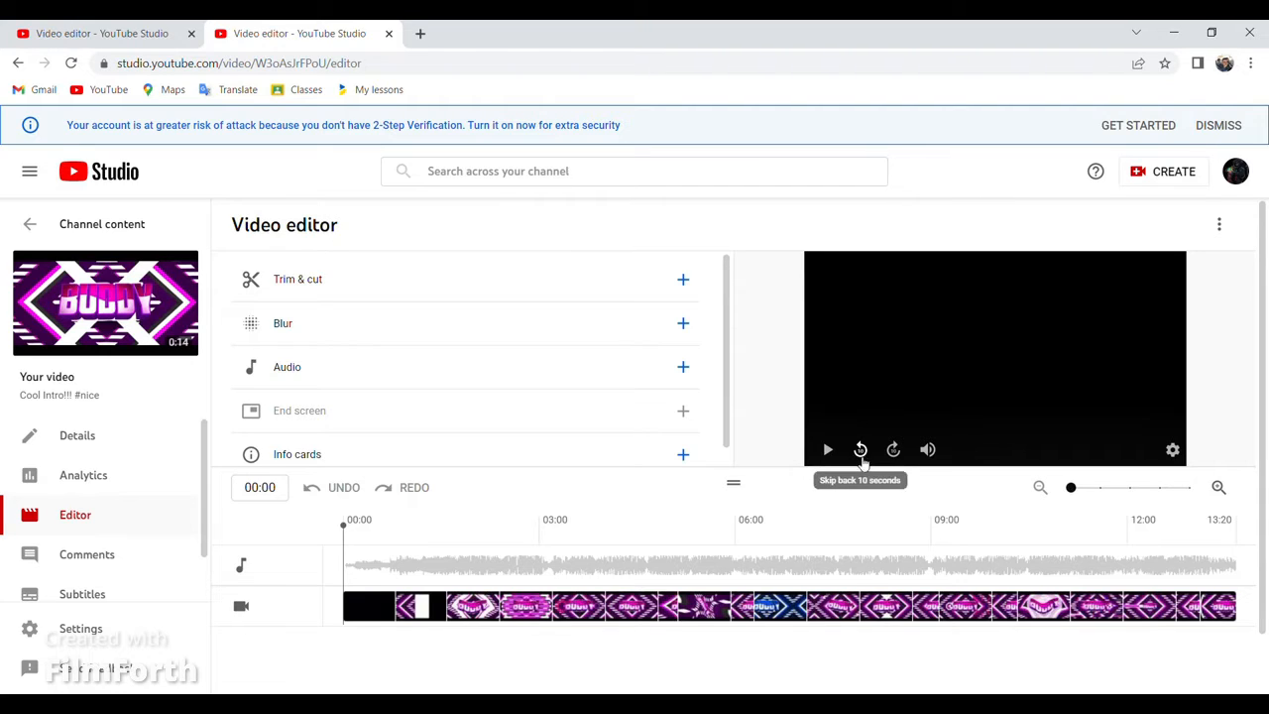
# - Toggle the preview's sound off and on, view the playback speed options, and keep the playhead at 00:00
pyautogui.click(927, 450)
pyautogui.click(928, 449)
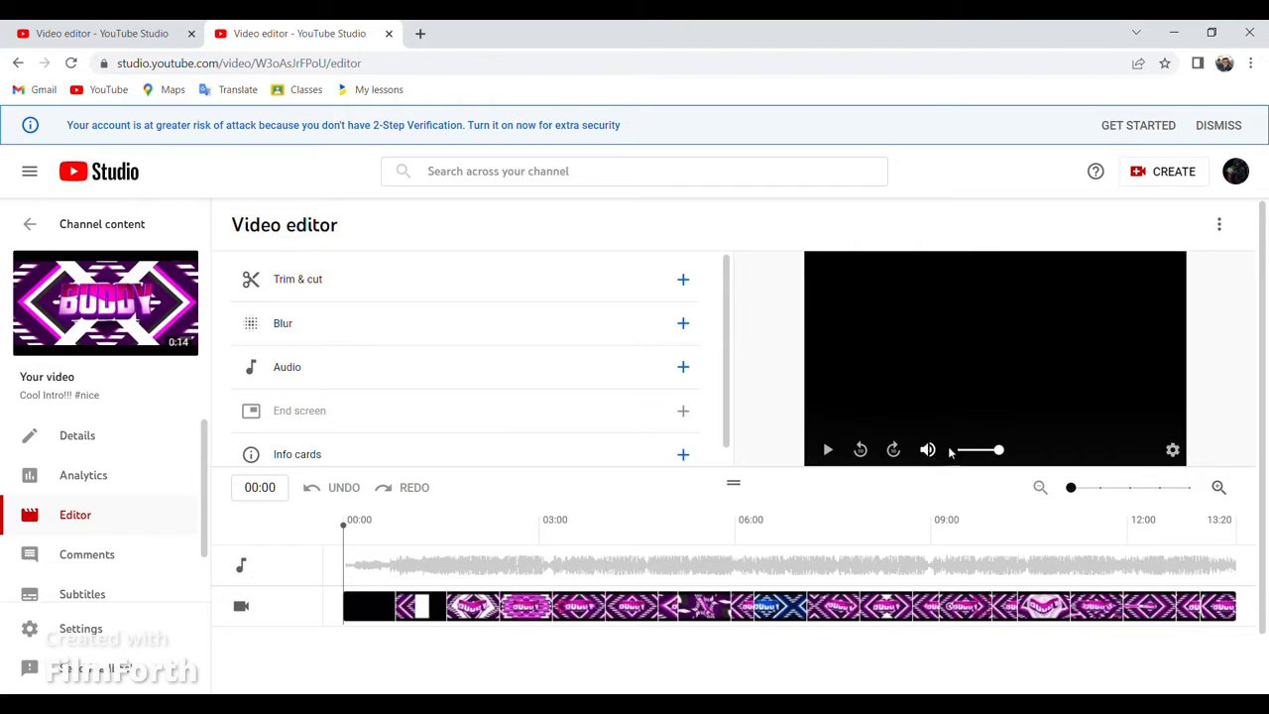
pyautogui.click(1172, 450)
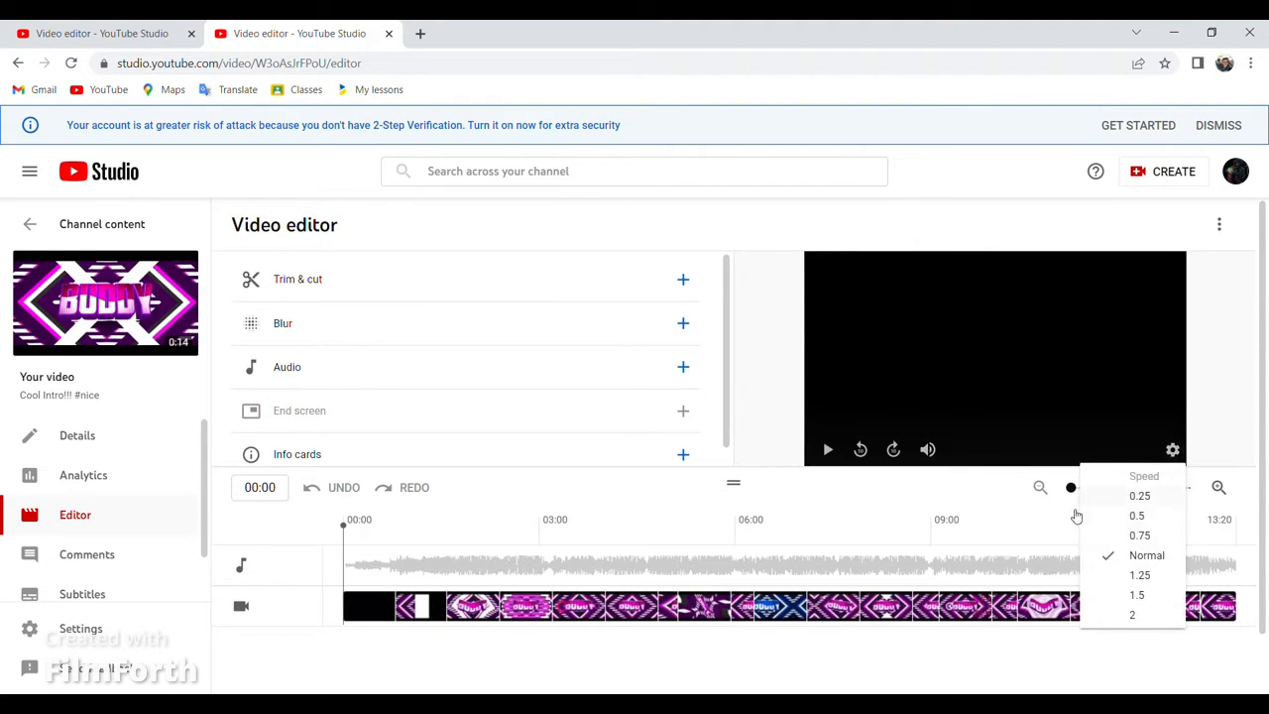
pyautogui.click(869, 519)
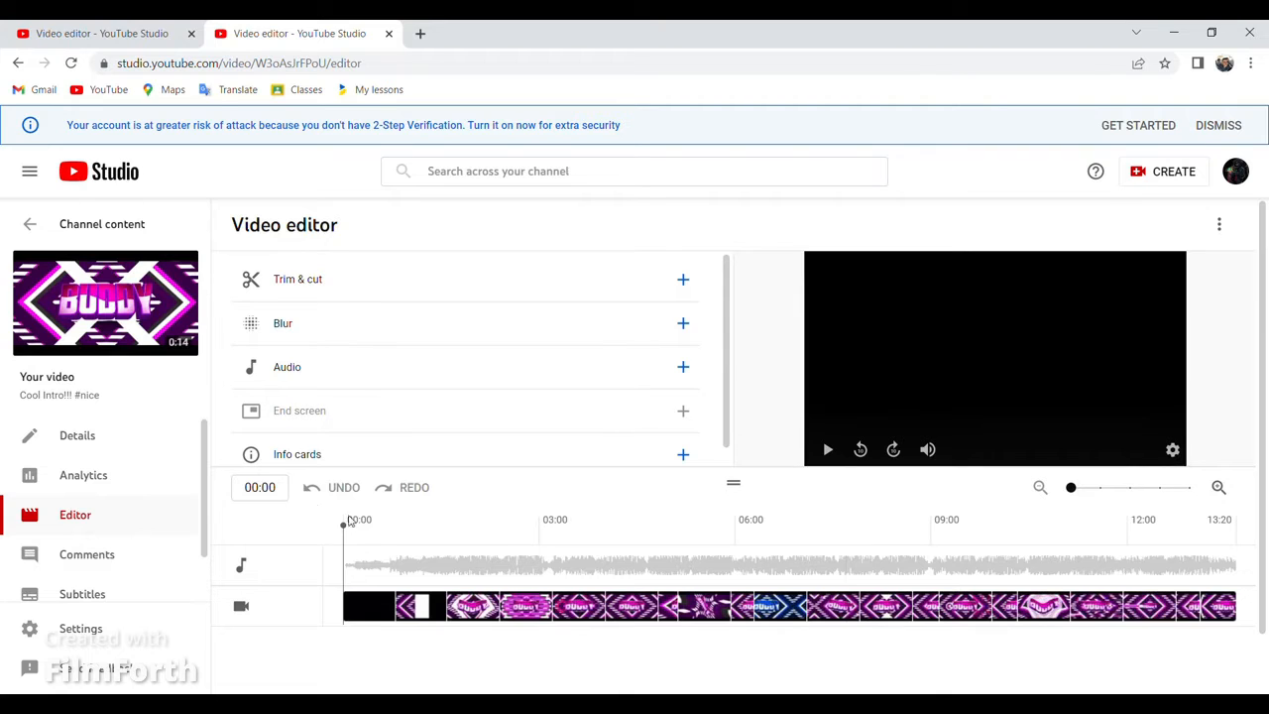
pyautogui.moveTo(351, 536)
pyautogui.mouseDown()
pyautogui.moveTo(788, 528)
pyautogui.moveTo(343, 525)
pyautogui.mouseUp()
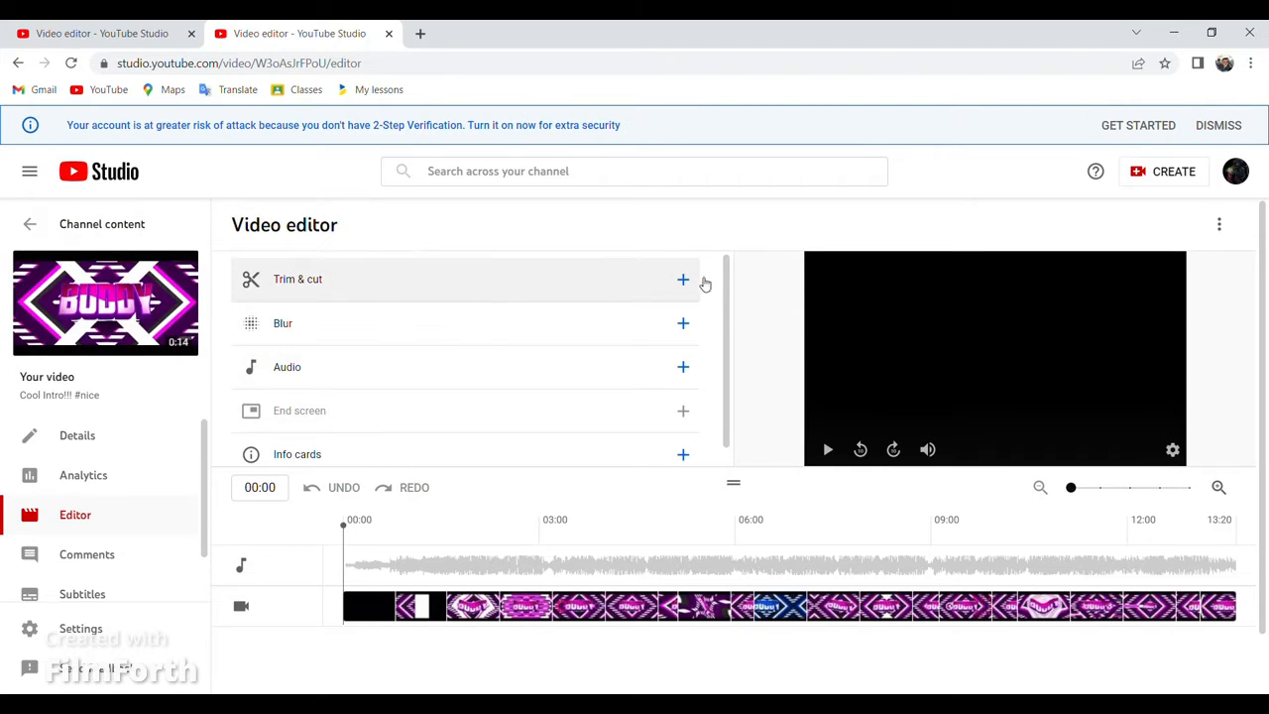
# - Start Trim & cut and try the trim handles at the start and end of the video
pyautogui.click(365, 286)
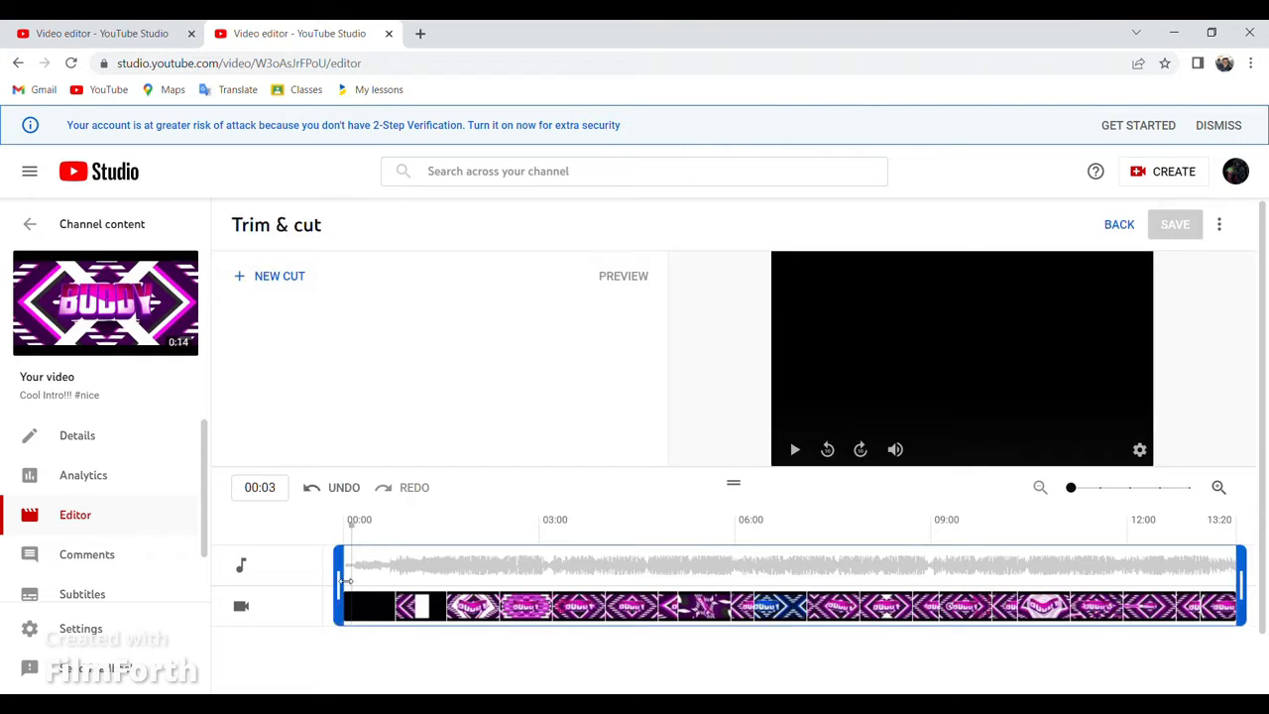
pyautogui.moveTo(349, 580)
pyautogui.mouseDown()
pyautogui.moveTo(386, 582)
pyautogui.moveTo(340, 582)
pyautogui.mouseUp()
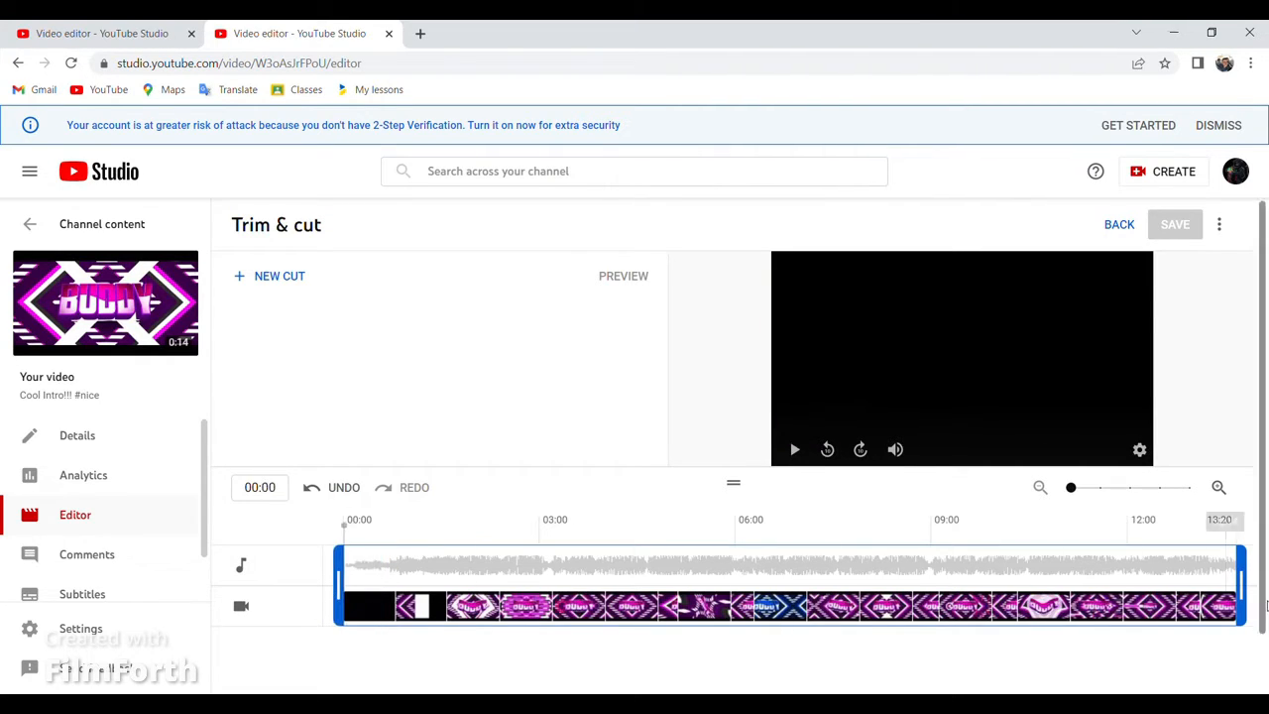
pyautogui.moveTo(1247, 599); pyautogui.dragTo(1241, 575)
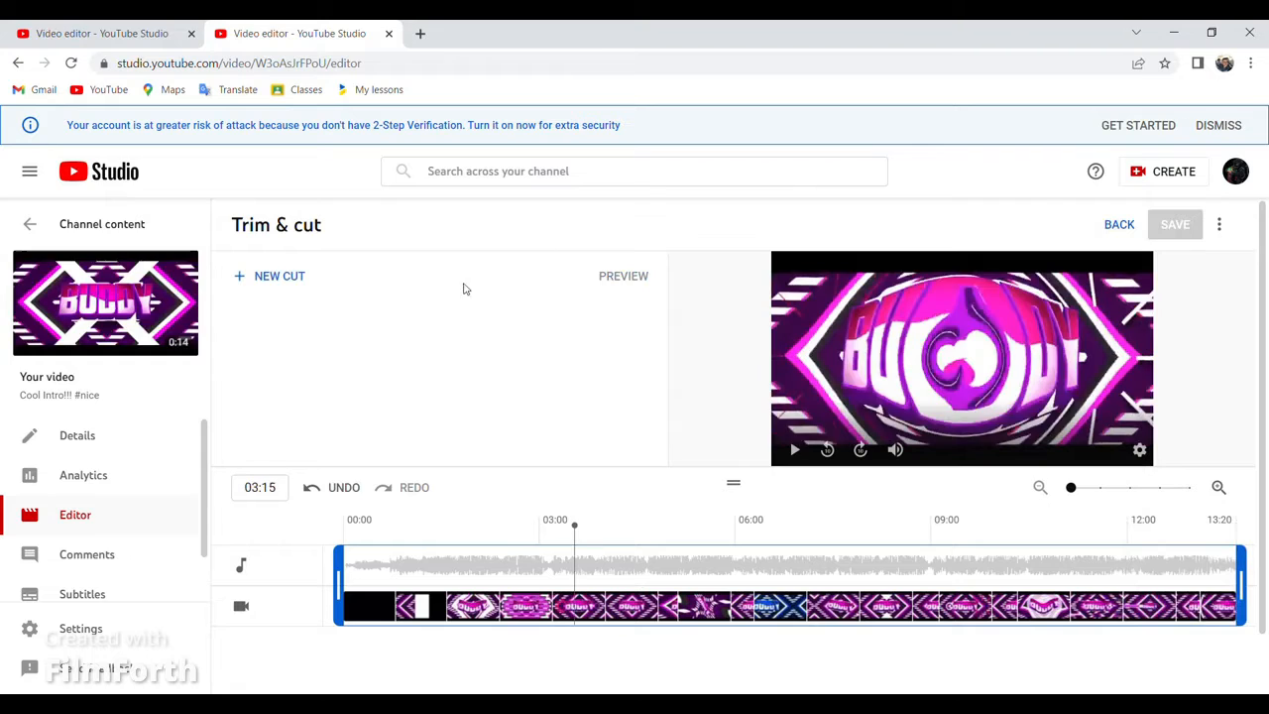
# - Add a new cut to the video and adjust its edges to span 05:16 to 07:03
pyautogui.click(251, 283)
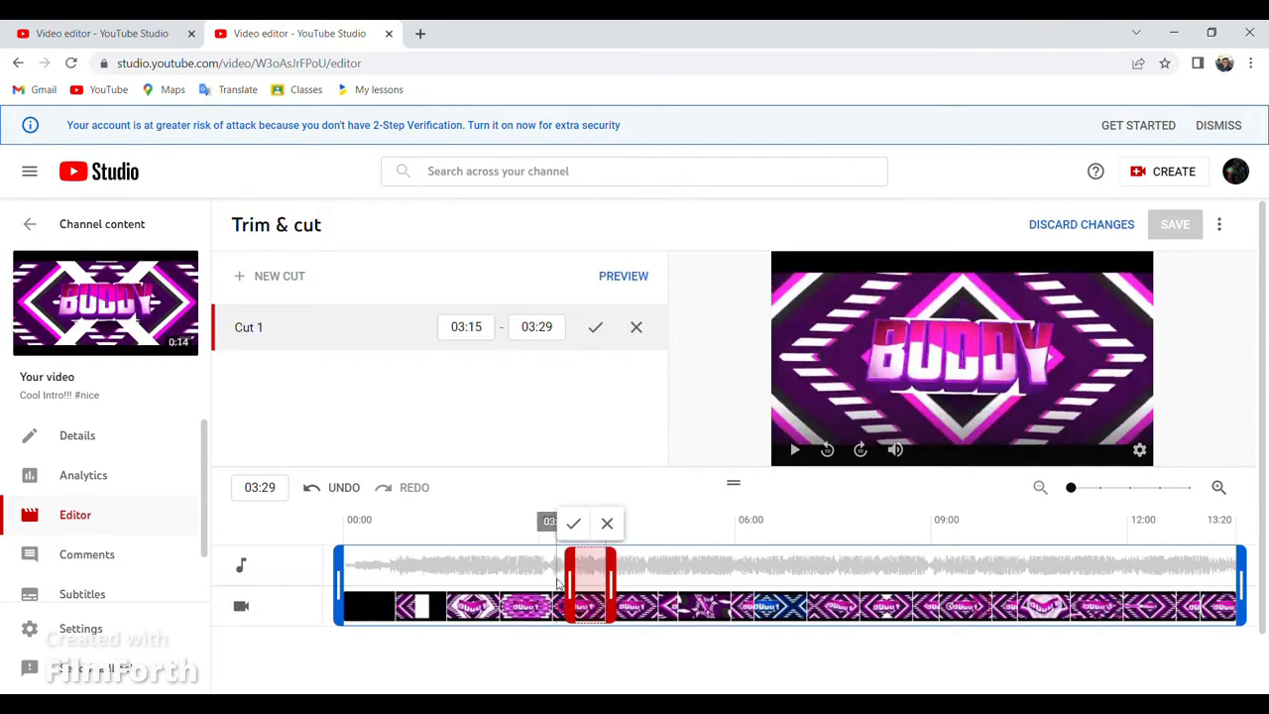
pyautogui.moveTo(561, 584); pyautogui.dragTo(531, 592)
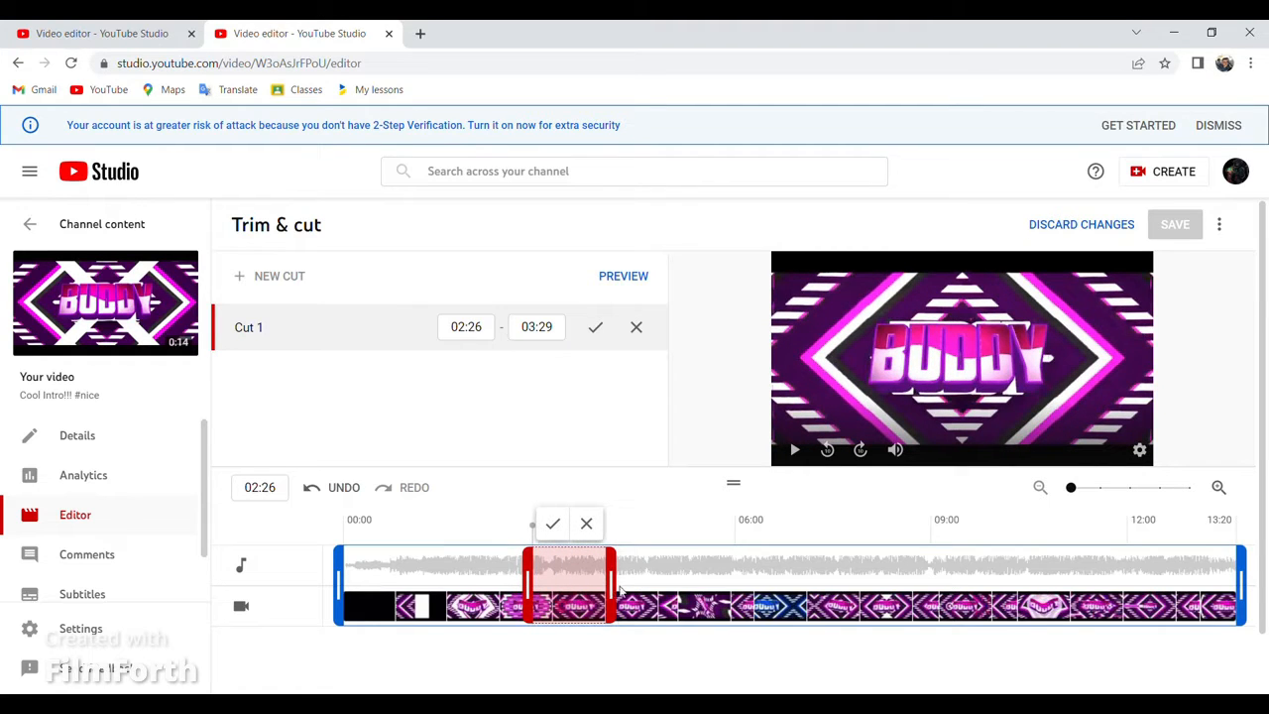
pyautogui.moveTo(614, 589)
pyautogui.mouseDown()
pyautogui.moveTo(662, 591)
pyautogui.moveTo(607, 593)
pyautogui.mouseUp()
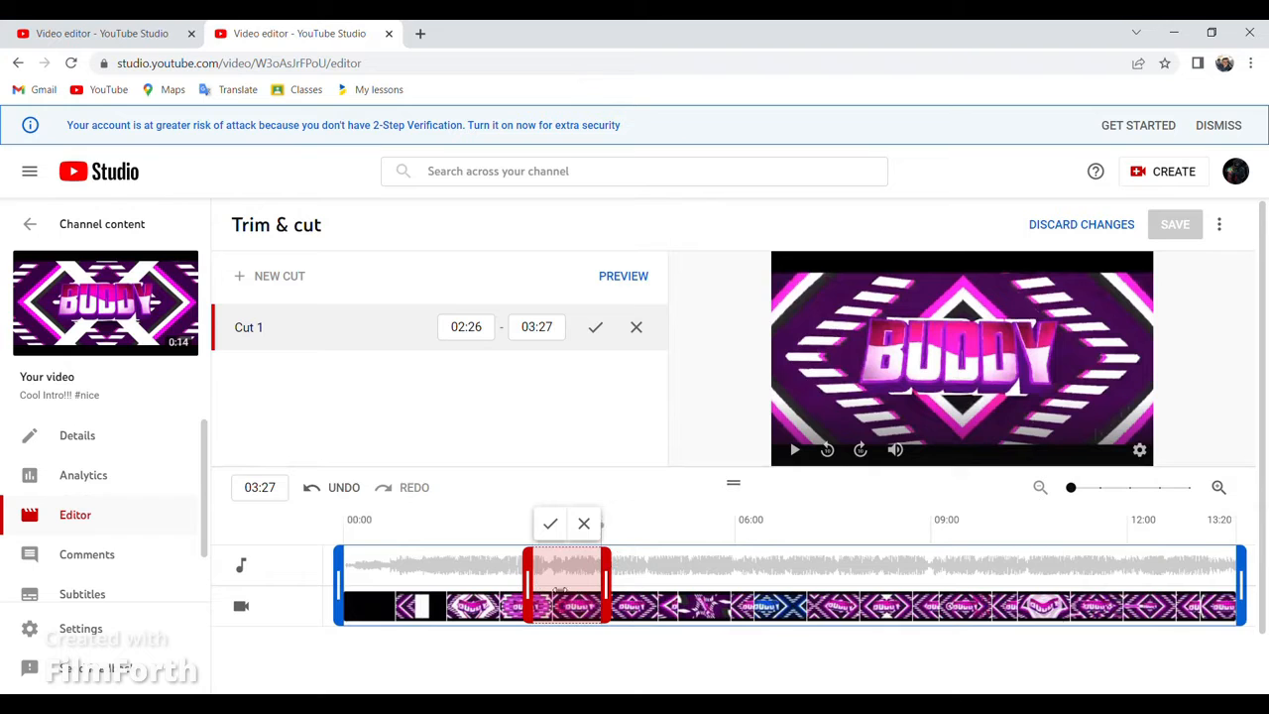
pyautogui.moveTo(616, 579); pyautogui.dragTo(815, 585)
pyautogui.moveTo(525, 583); pyautogui.dragTo(705, 591)
# - Mute the preview and play it from 04:14 past the cut section, pausing at 08:18
pyautogui.click(638, 577)
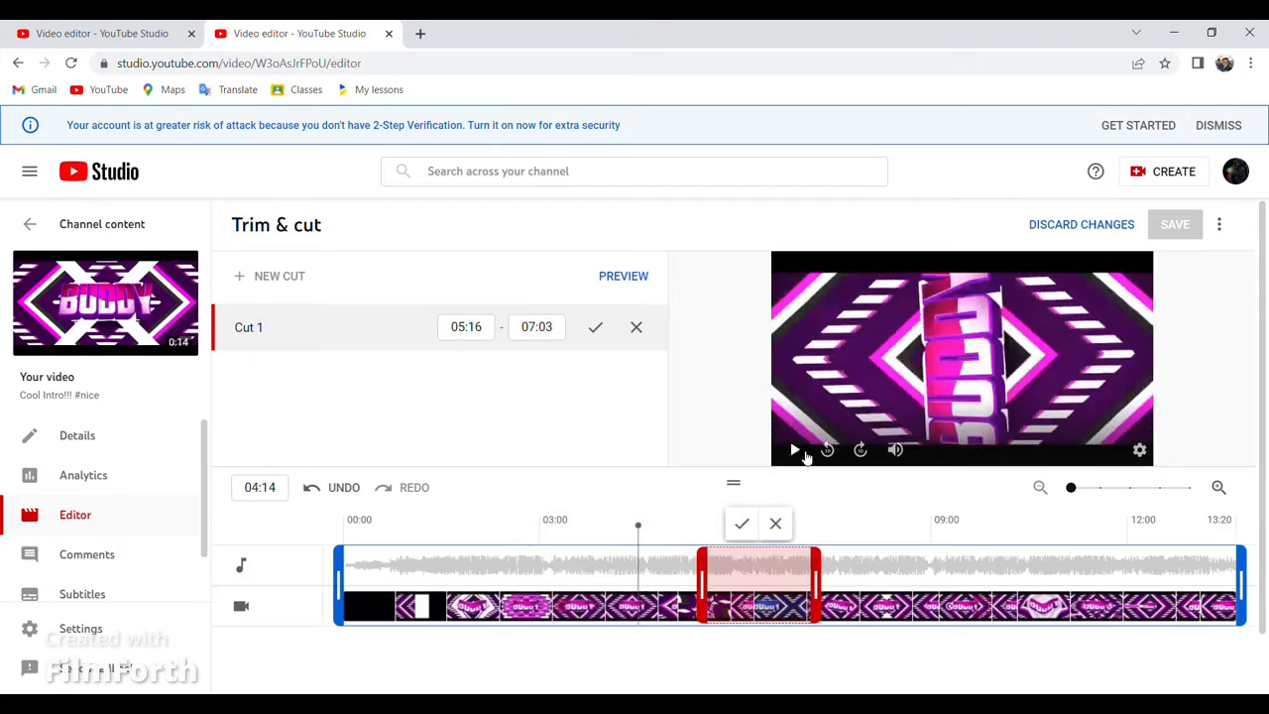
pyautogui.click(895, 449)
pyautogui.click(795, 452)
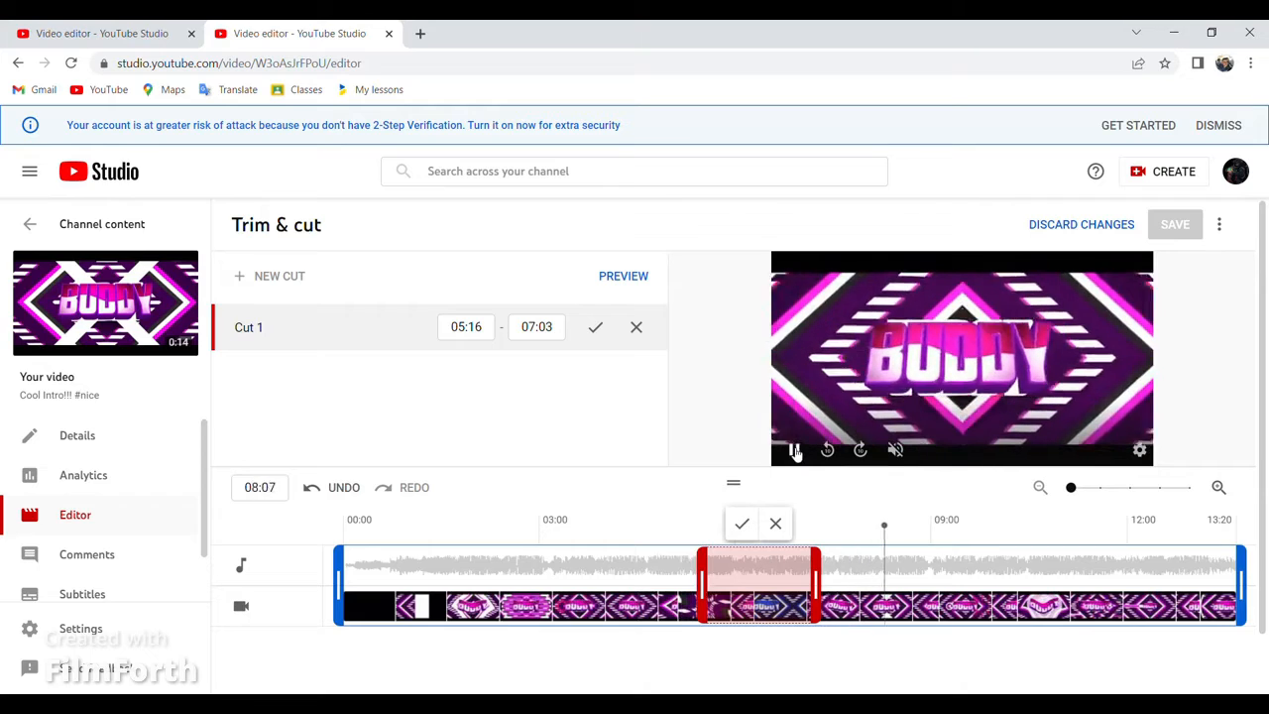
pyautogui.click(795, 452)
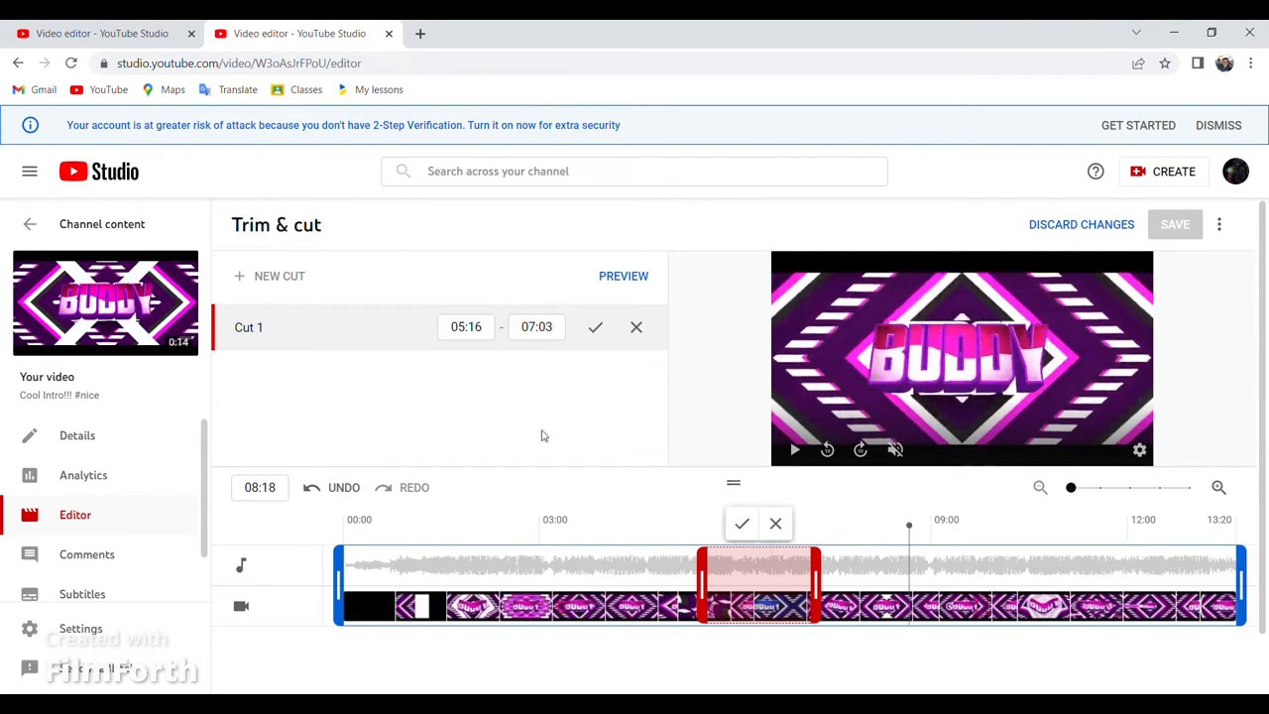
# - Confirm the cut section and discard the trim changes
pyautogui.click(743, 525)
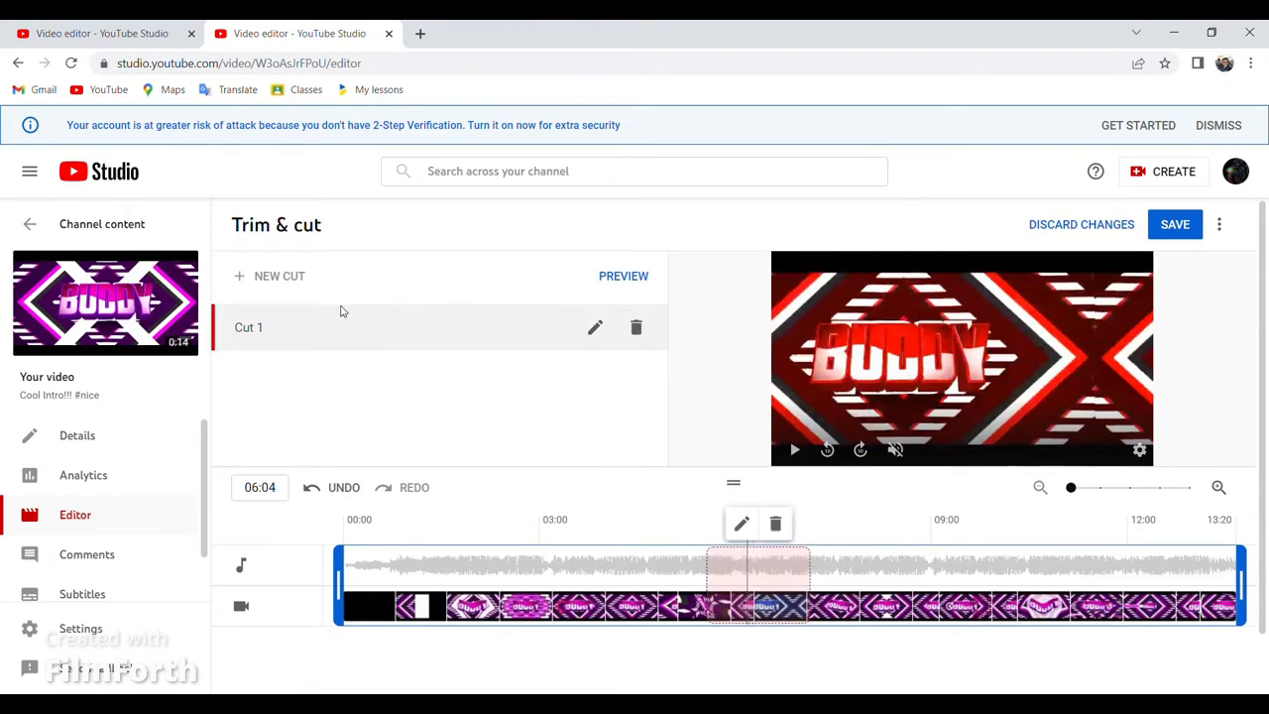
pyautogui.click(1100, 225)
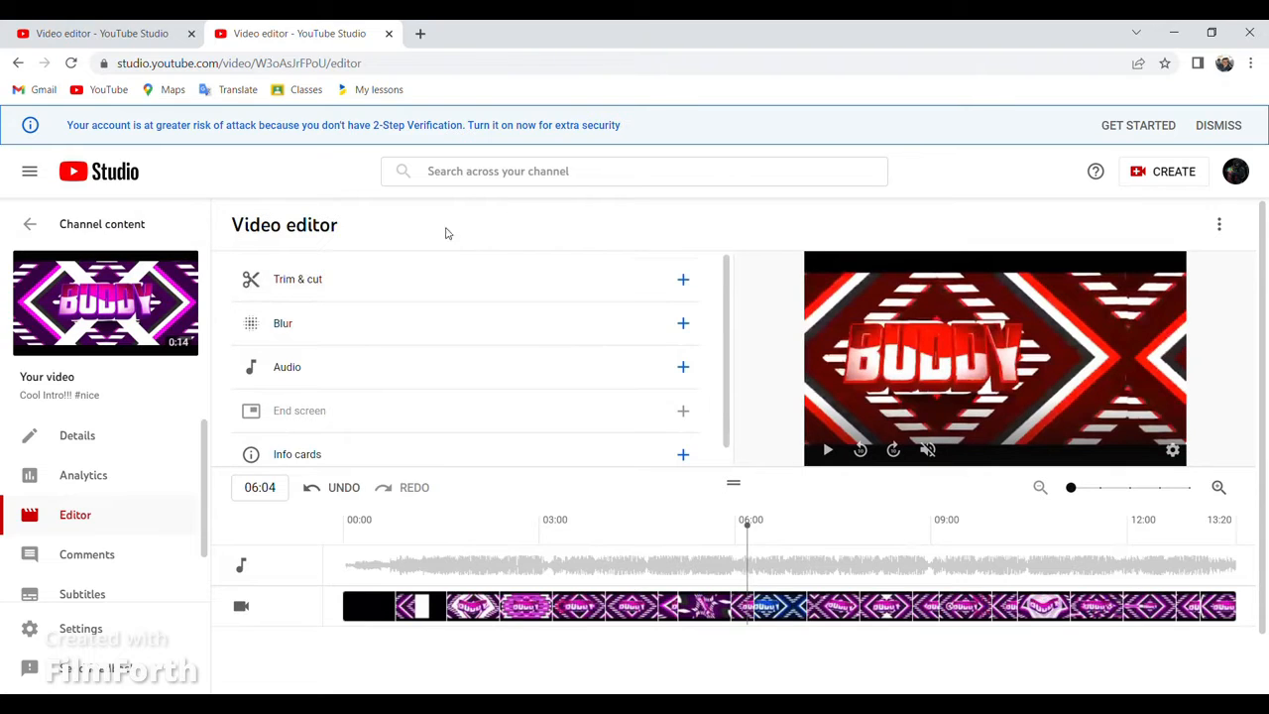
# - Start a face blur on the video and close the face selection without applying it
pyautogui.click(525, 320)
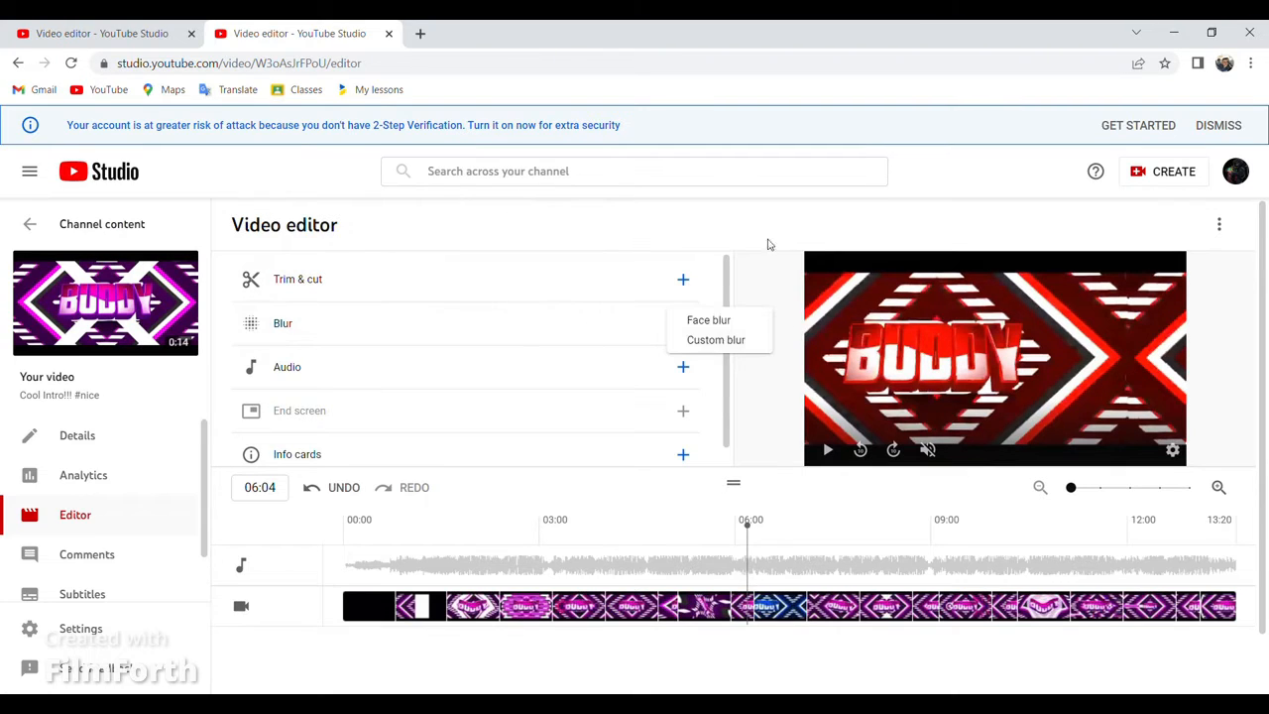
pyautogui.click(709, 322)
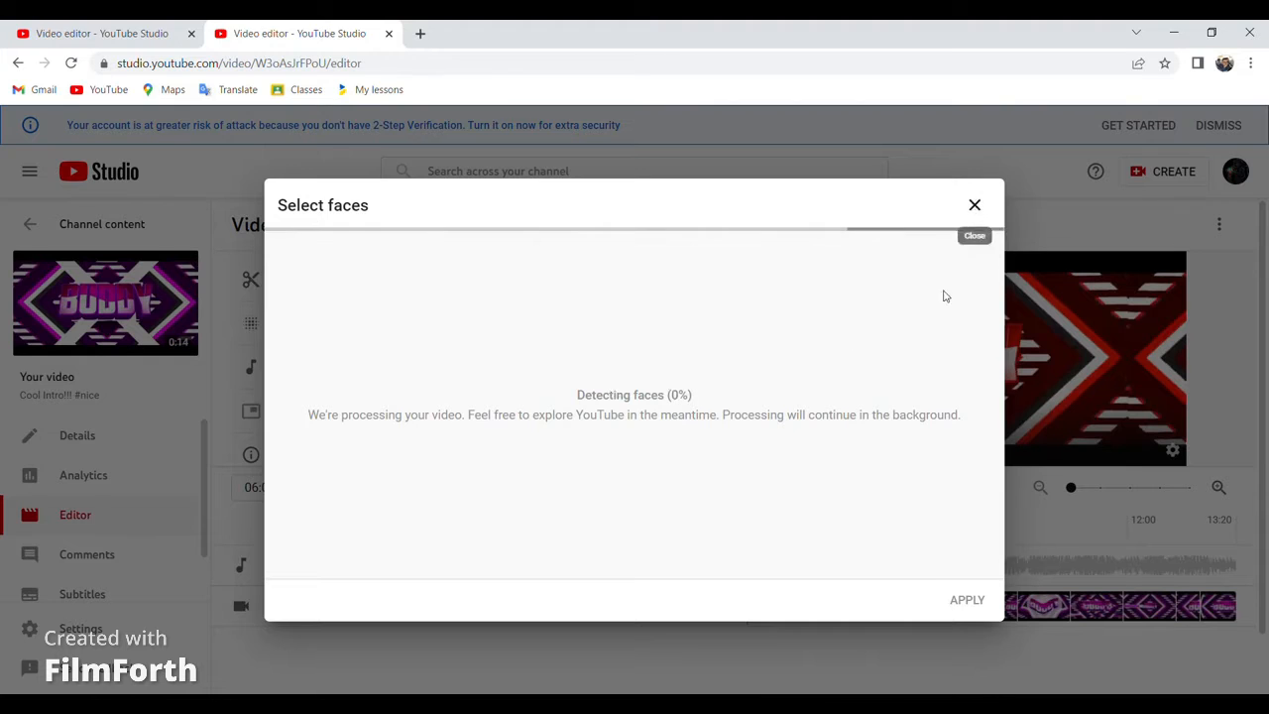
pyautogui.click(975, 206)
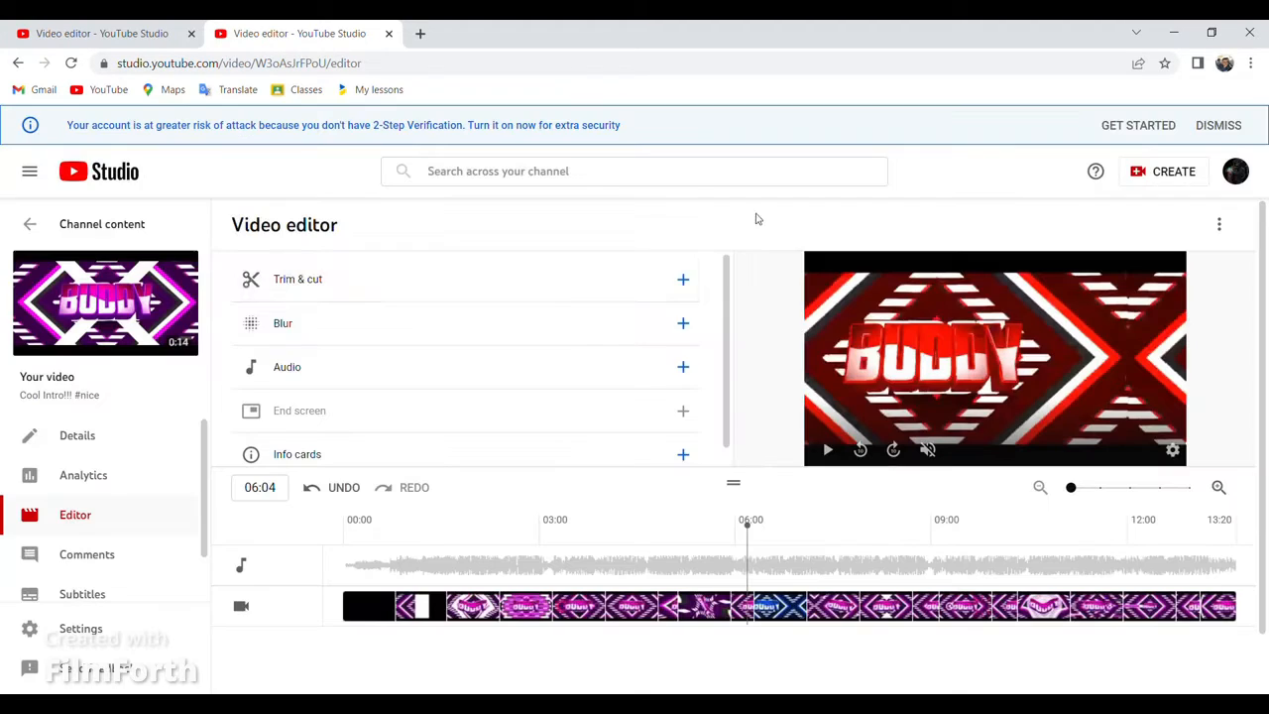
# - Add a custom rectangular blur, enlarge it over the BUDDY text, and shift it toward the text's right end
pyautogui.click(689, 332)
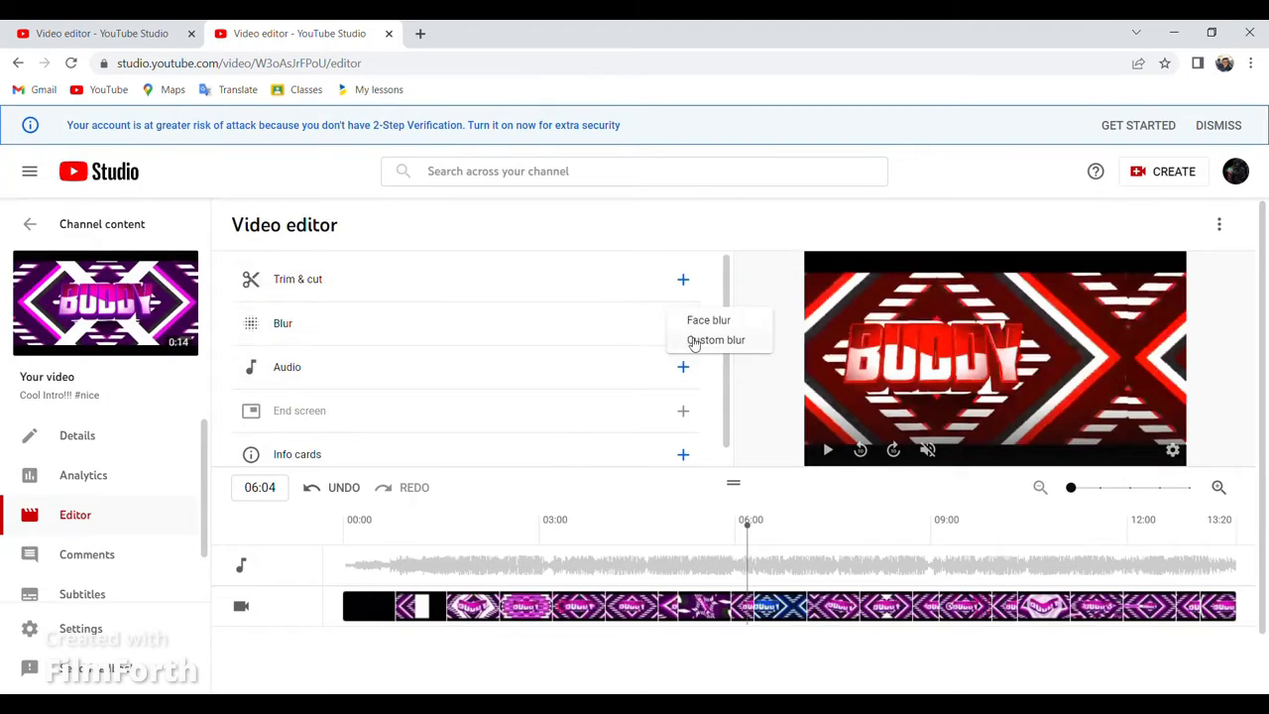
pyautogui.click(714, 340)
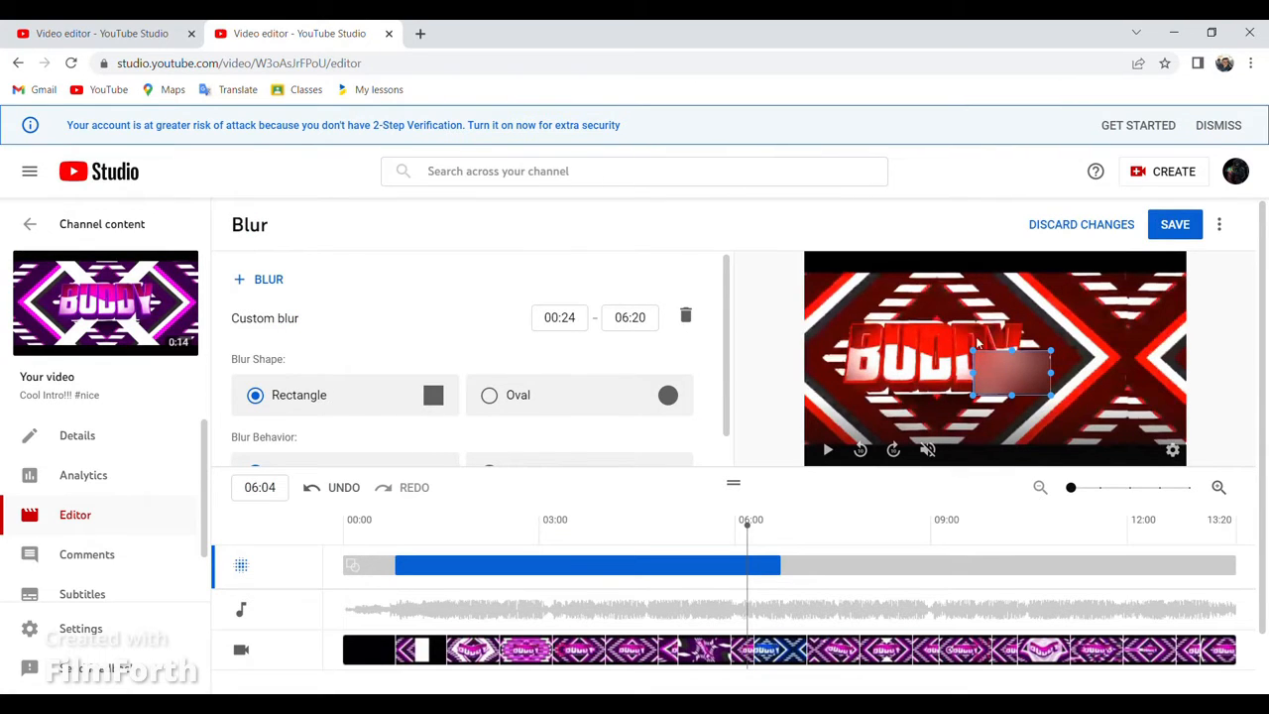
pyautogui.moveTo(979, 378); pyautogui.dragTo(833, 377)
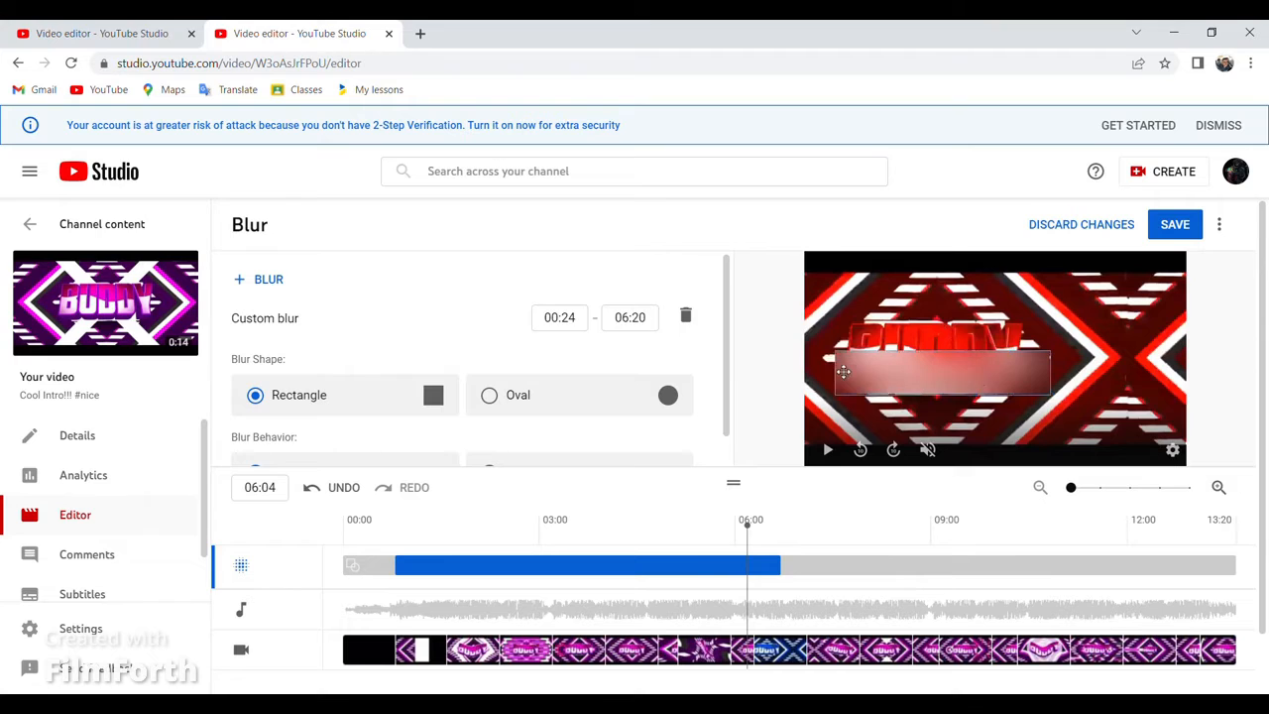
pyautogui.click(950, 359)
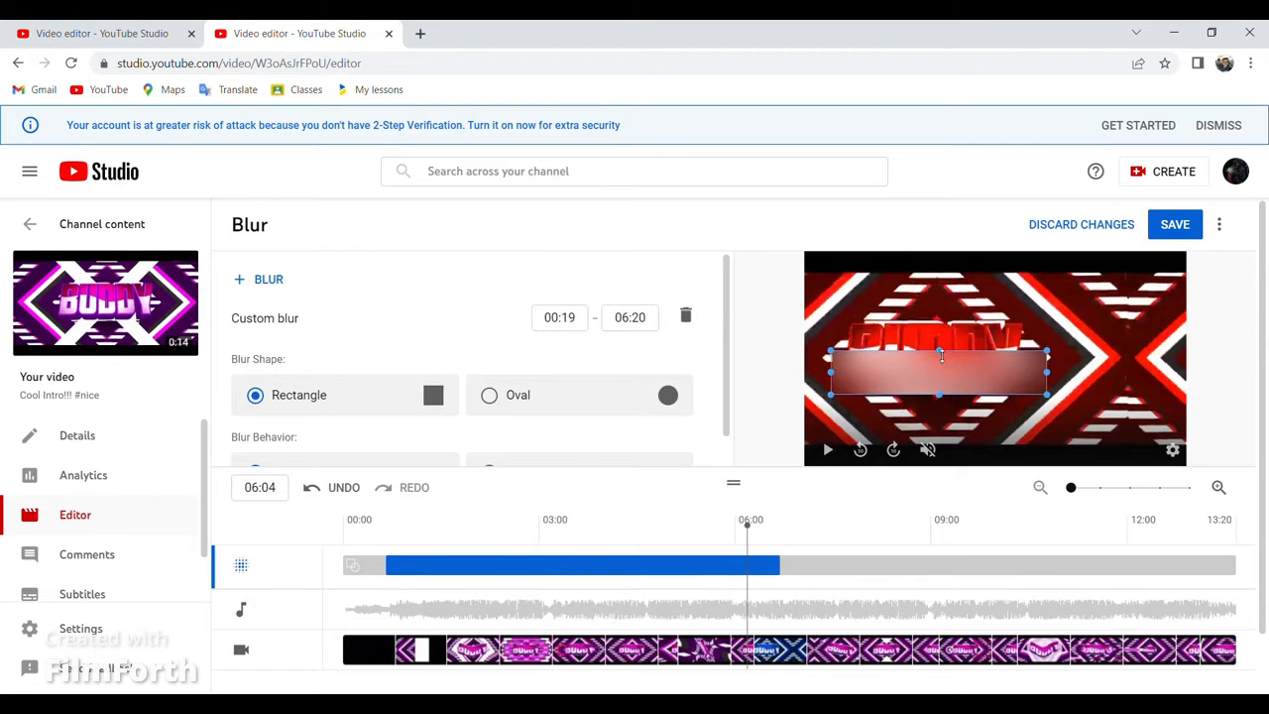
pyautogui.moveTo(941, 354); pyautogui.dragTo(941, 298)
pyautogui.moveTo(926, 343); pyautogui.dragTo(978, 342)
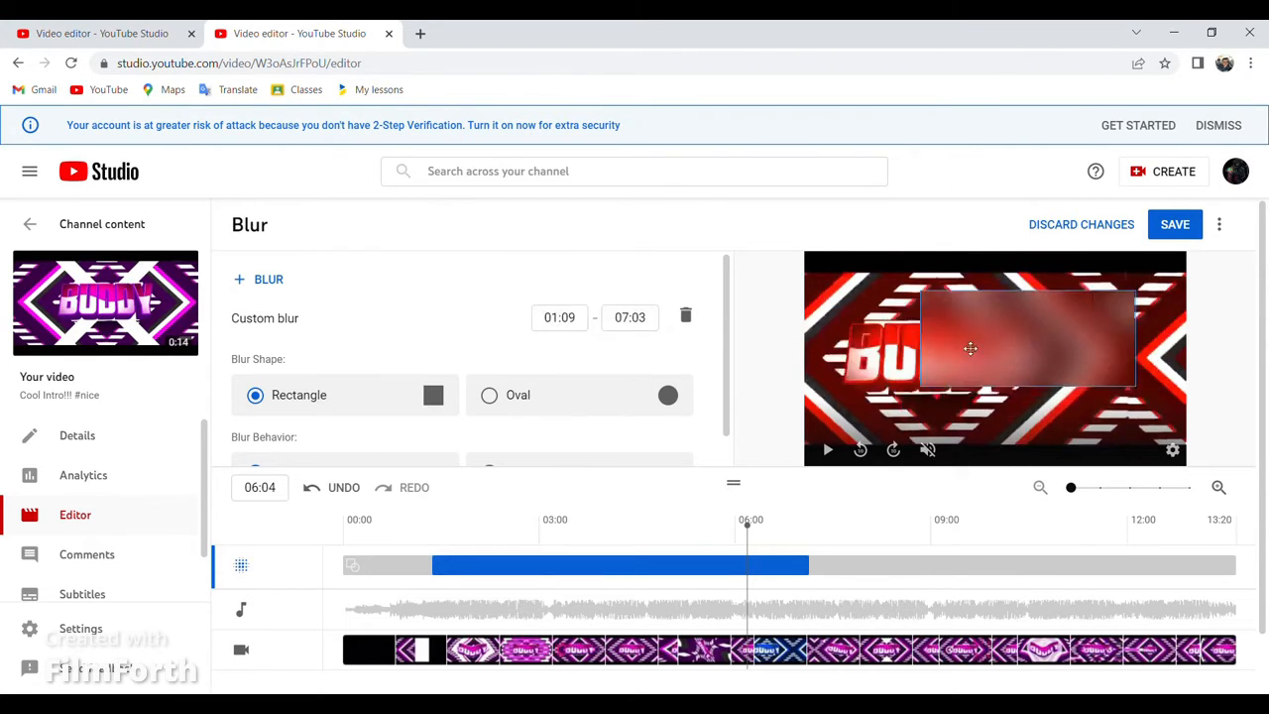
# - Change the custom blur to an oval with Fix blur position, reposition it over the BUDDY text, and discard the blur changes
pyautogui.click(575, 401)
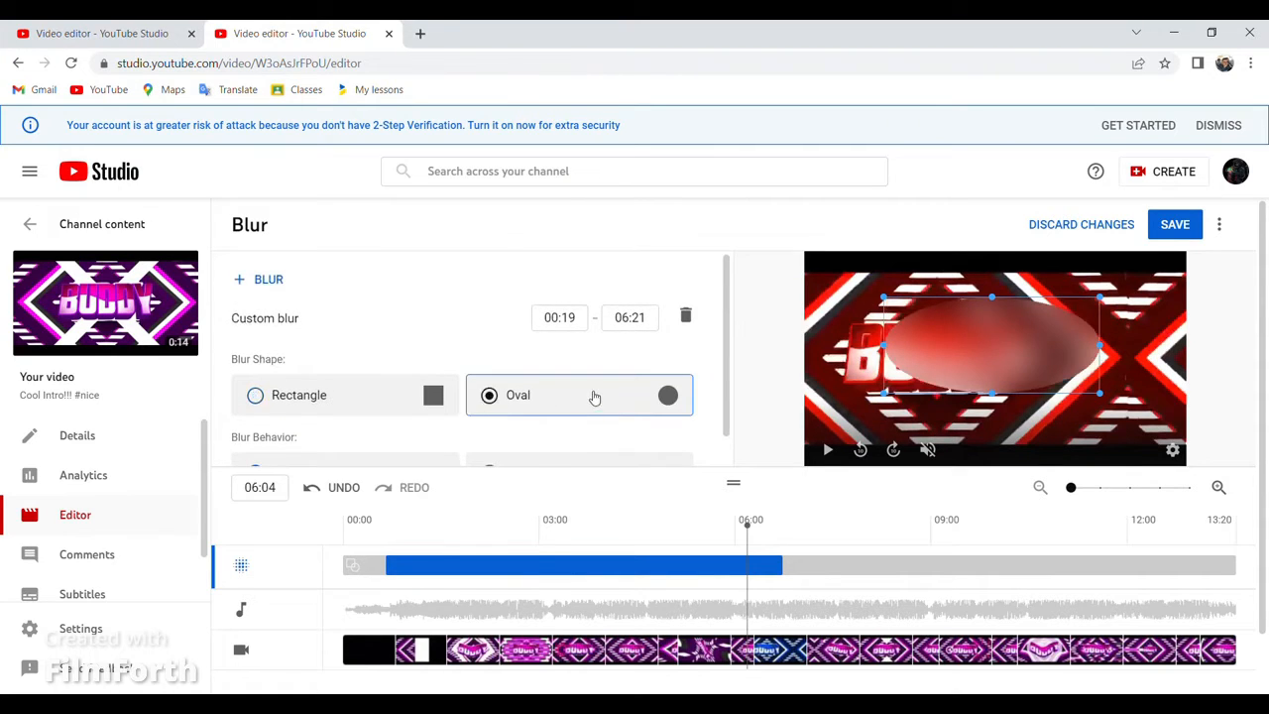
pyautogui.scroll(-1, 594, 397)
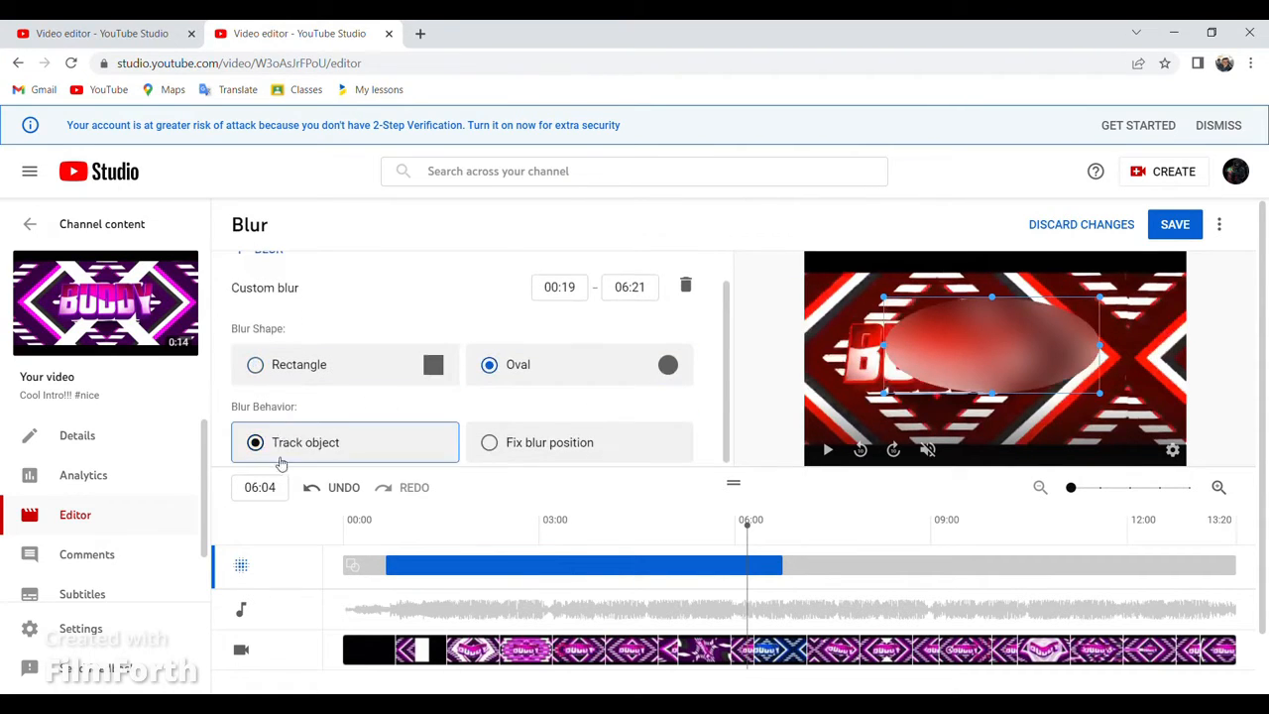
pyautogui.moveTo(1025, 330); pyautogui.dragTo(959, 348)
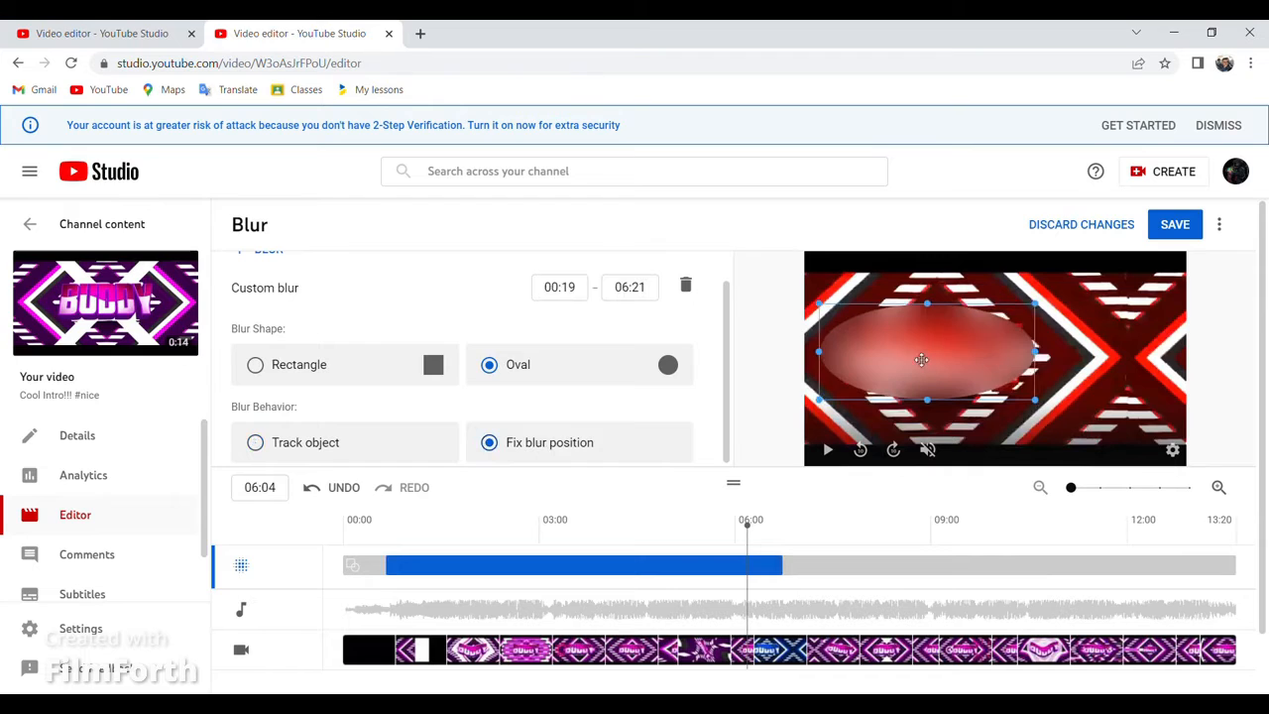
pyautogui.moveTo(921, 360); pyautogui.dragTo(977, 367)
pyautogui.scroll(1, 370, 278)
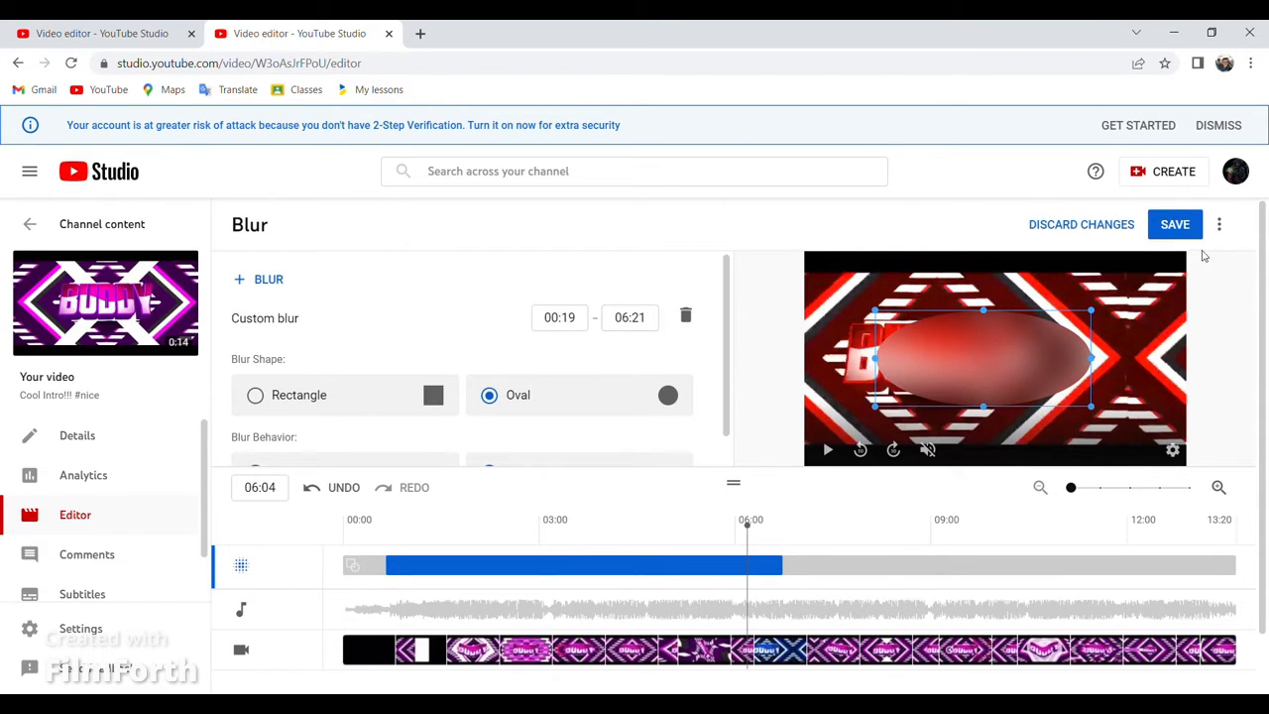
pyautogui.click(1098, 224)
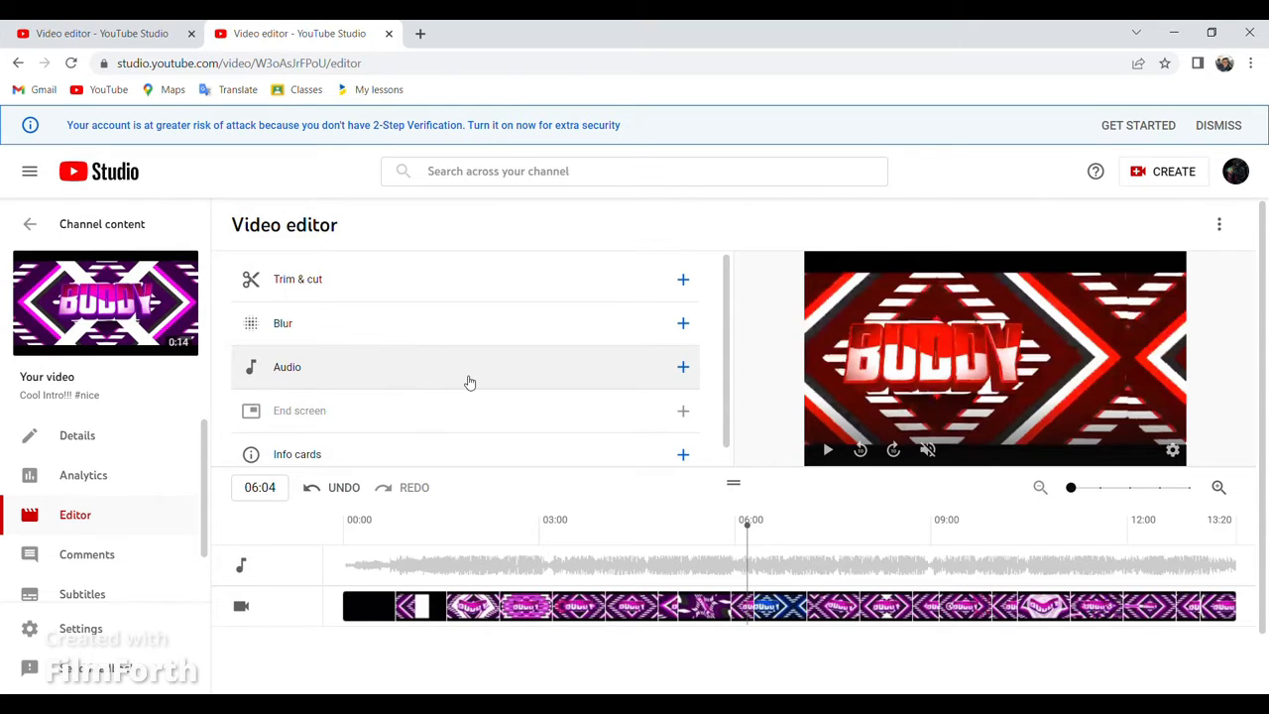
# - Add the Read All Over music track to the video and shorten it on the timeline from both ends
pyautogui.click(683, 367)
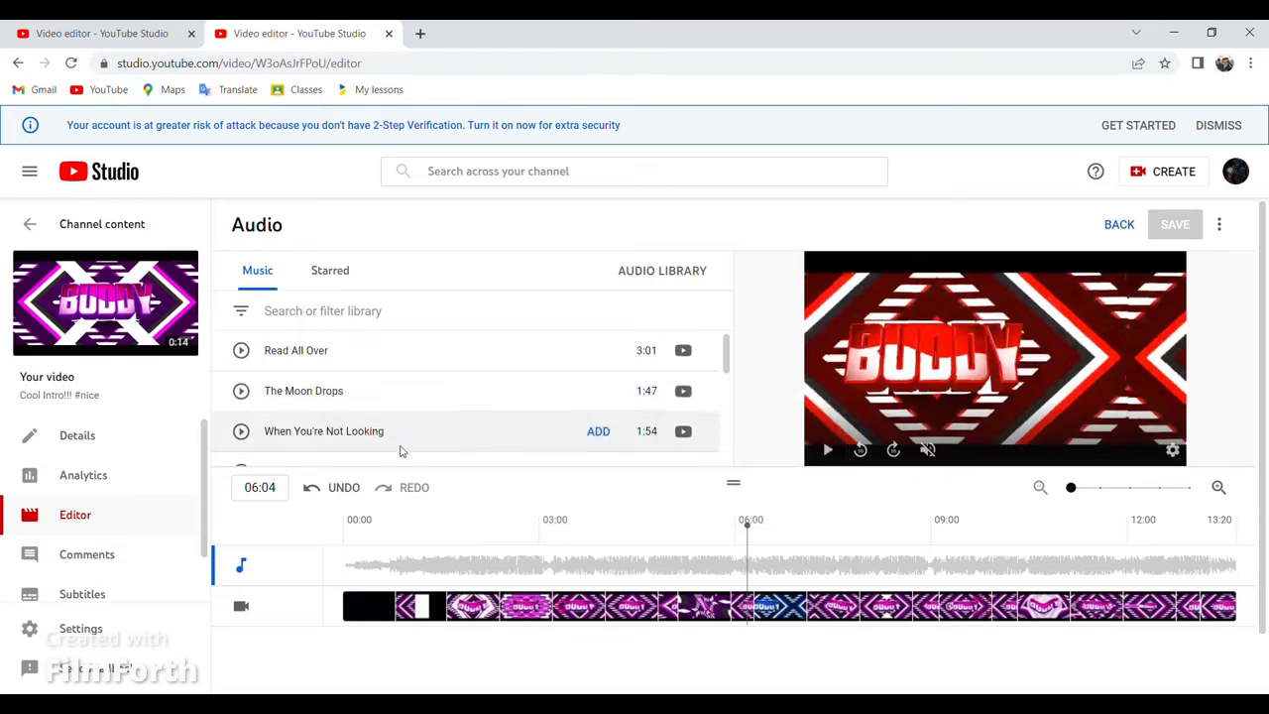
pyautogui.click(599, 351)
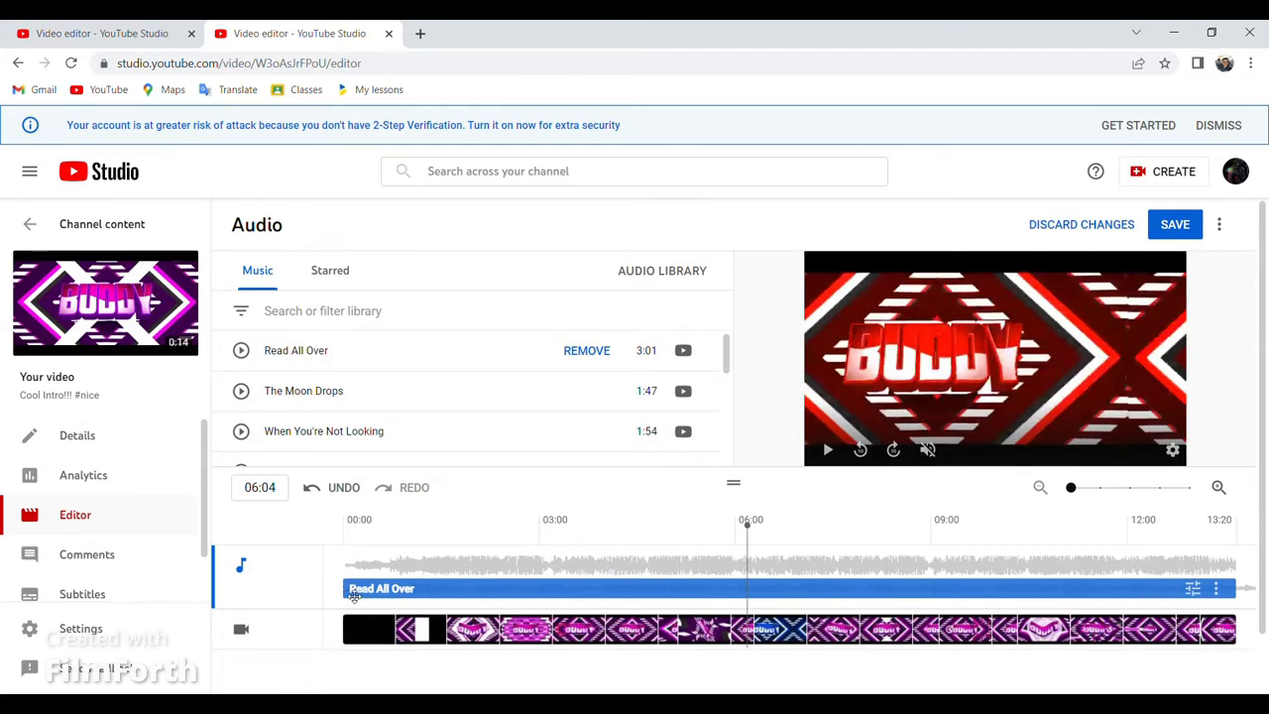
pyautogui.moveTo(347, 589); pyautogui.dragTo(684, 592)
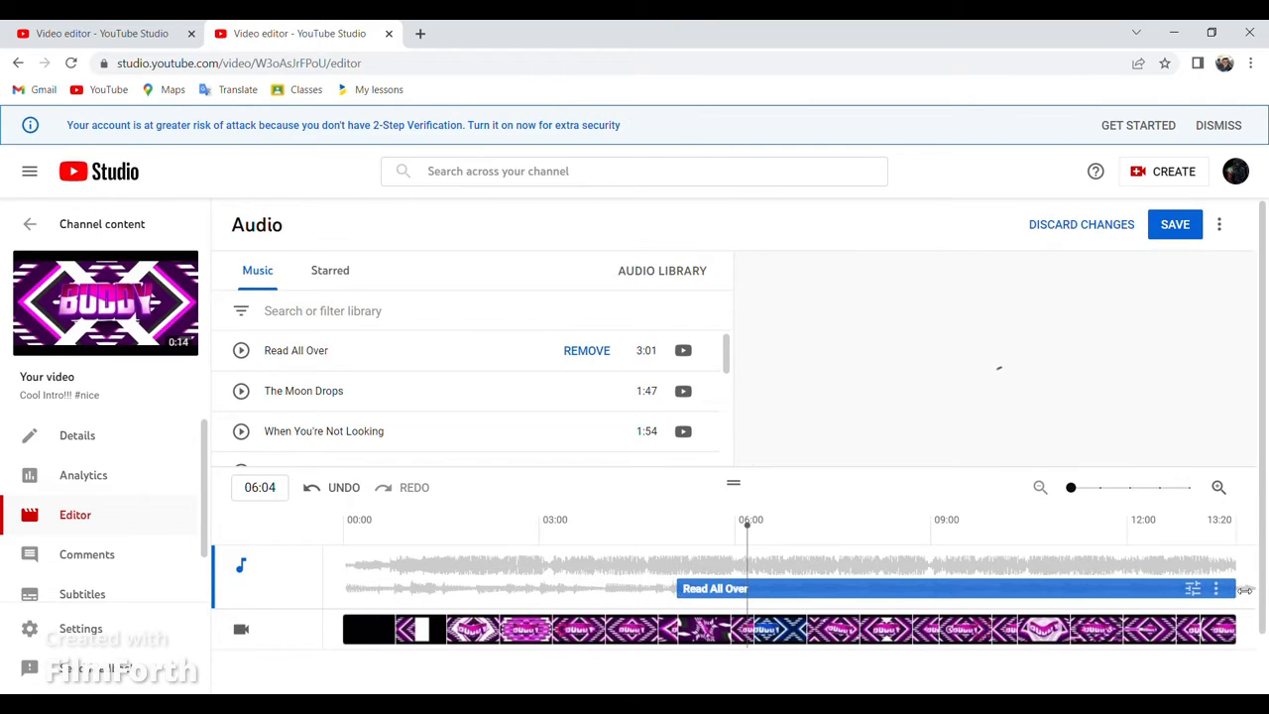
pyautogui.moveTo(1233, 599); pyautogui.dragTo(836, 609)
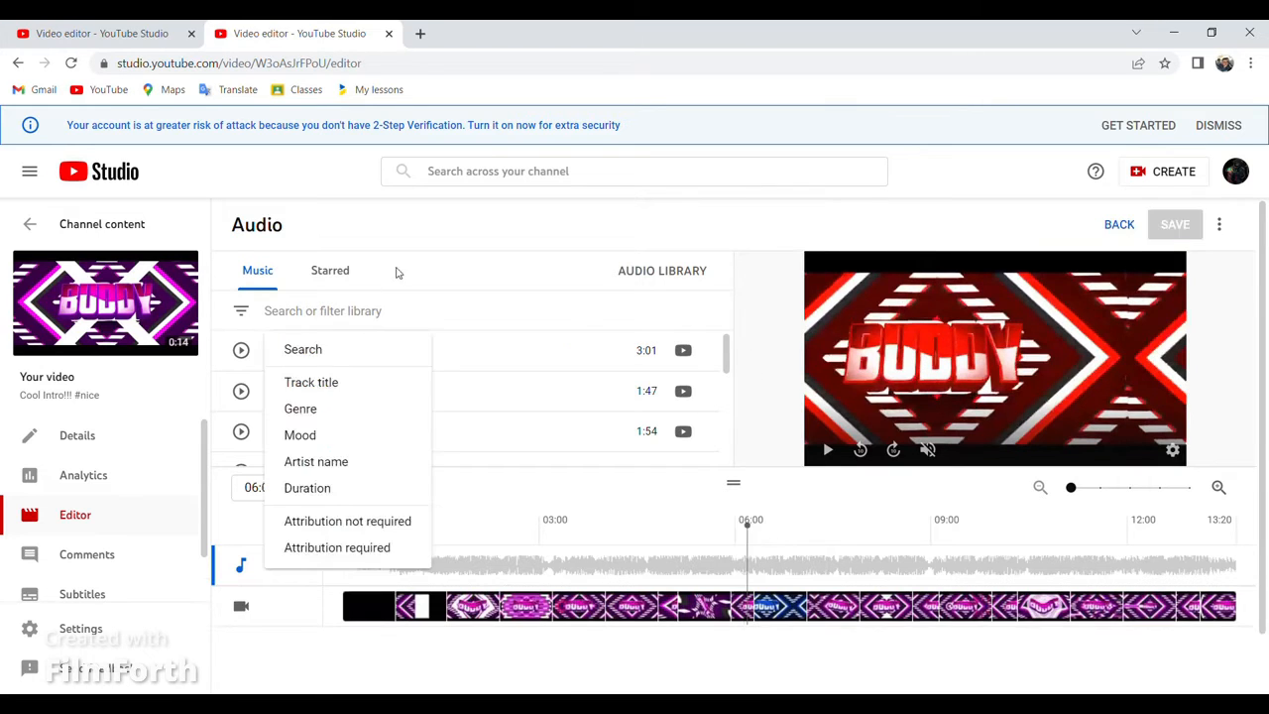
# - Filter the music library by mood, ticking Bright, Calm, Dark, Dramatic, Funky and Happy, and close the filter without applying it
pyautogui.click(246, 317)
pyautogui.click(246, 317)
pyautogui.click(353, 436)
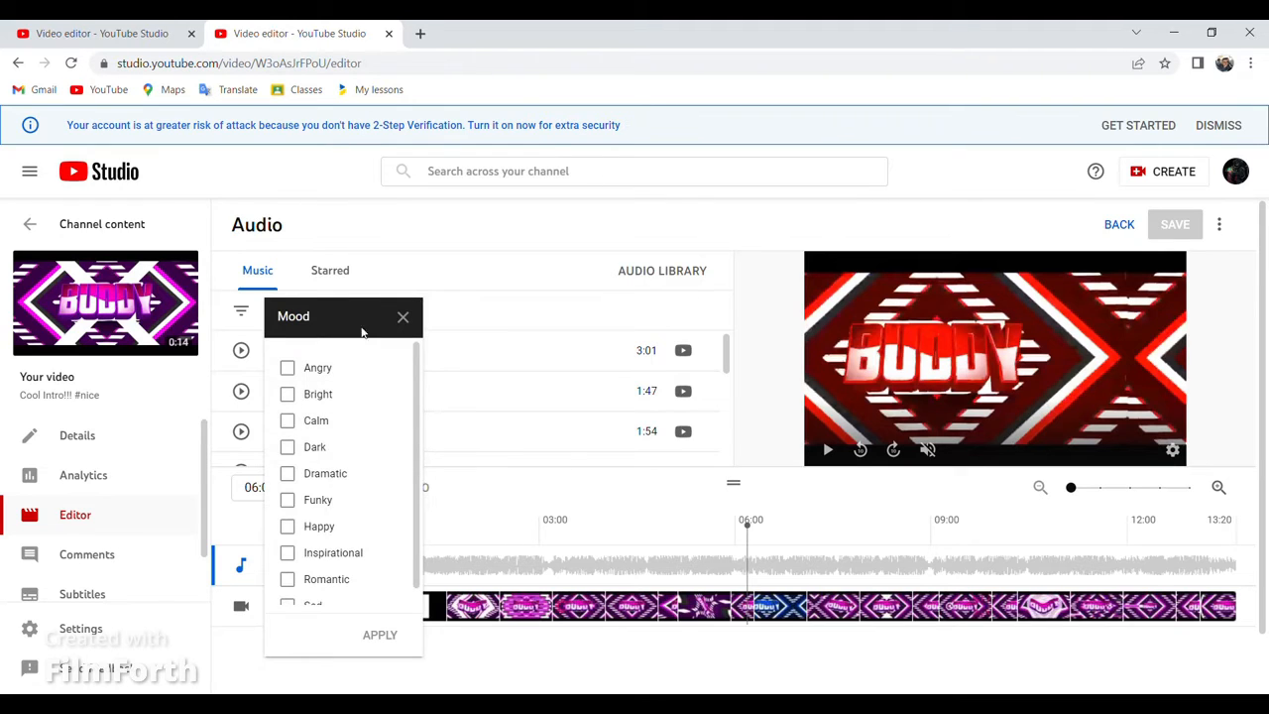
pyautogui.scroll(-1, 297, 421)
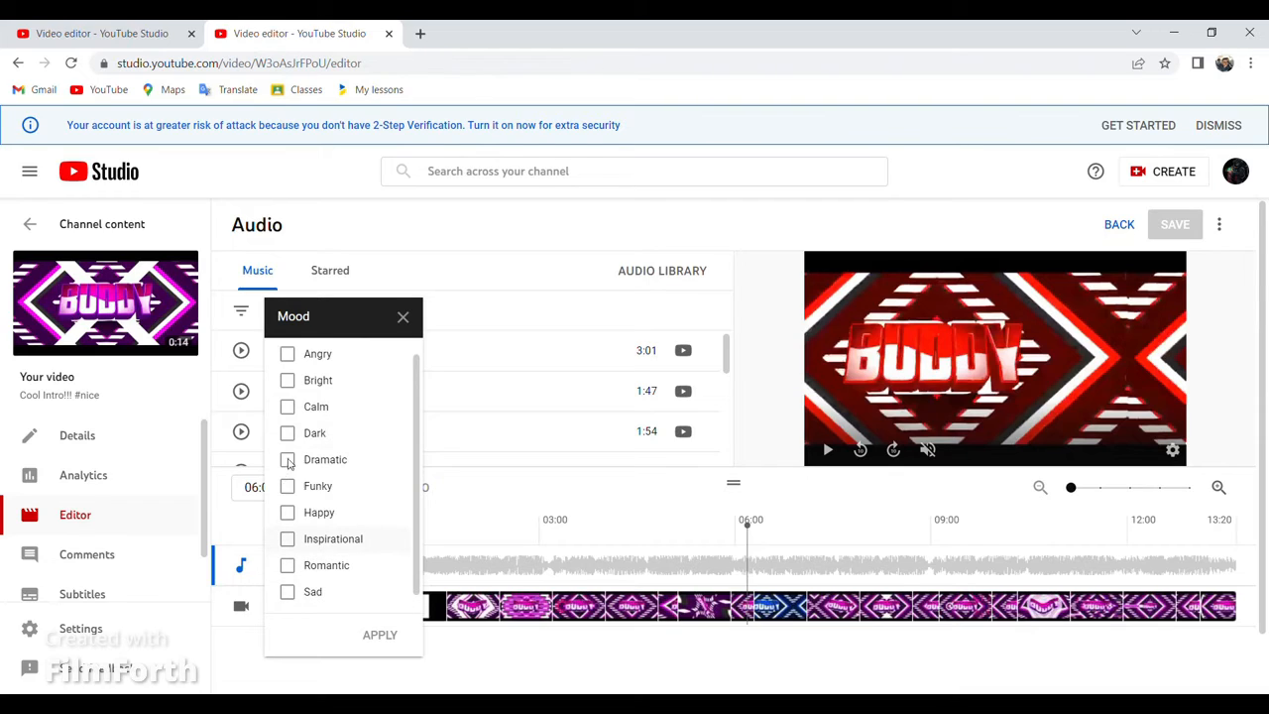
pyautogui.click(287, 485)
pyautogui.click(319, 408)
pyautogui.click(321, 384)
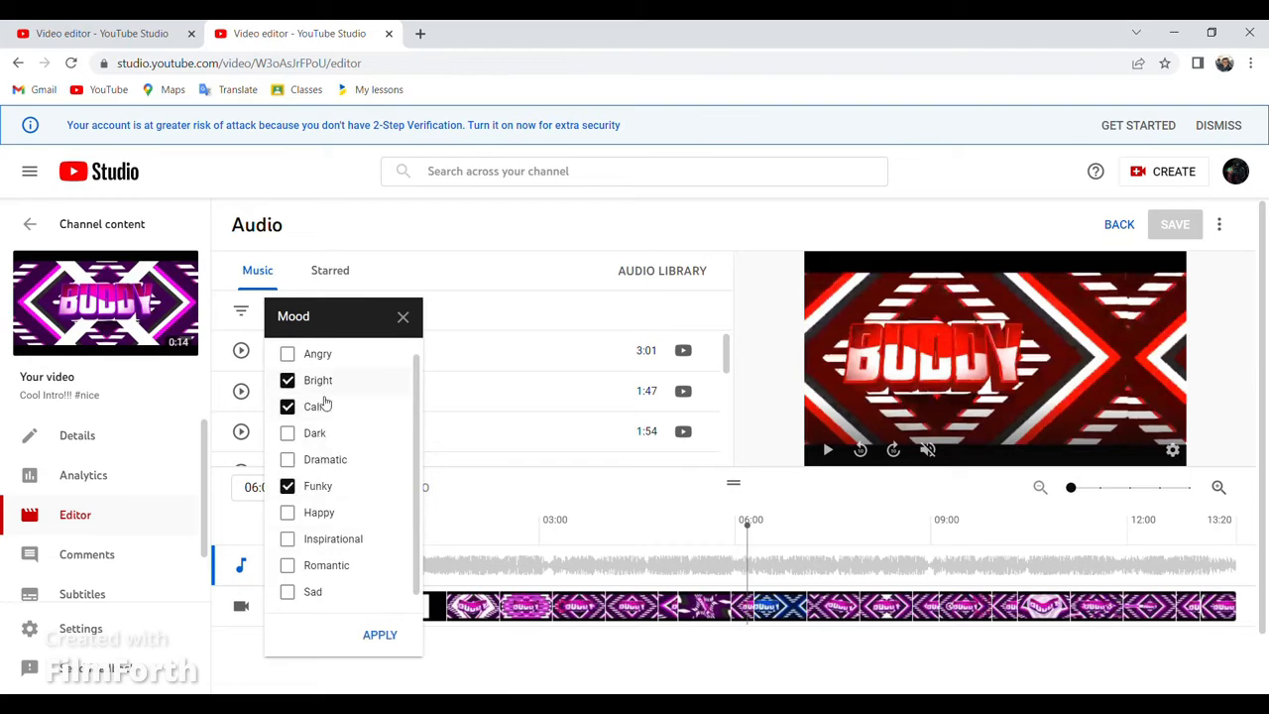
pyautogui.click(319, 434)
pyautogui.click(323, 460)
pyautogui.click(327, 511)
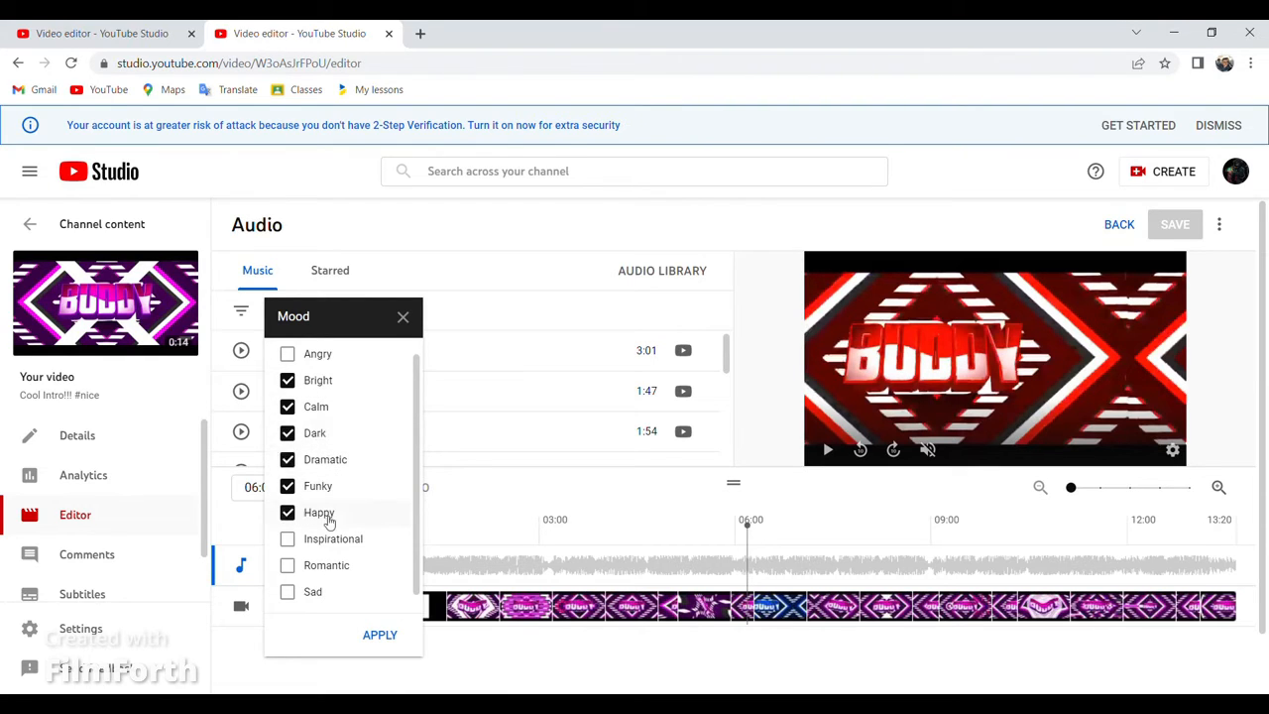
pyautogui.click(403, 317)
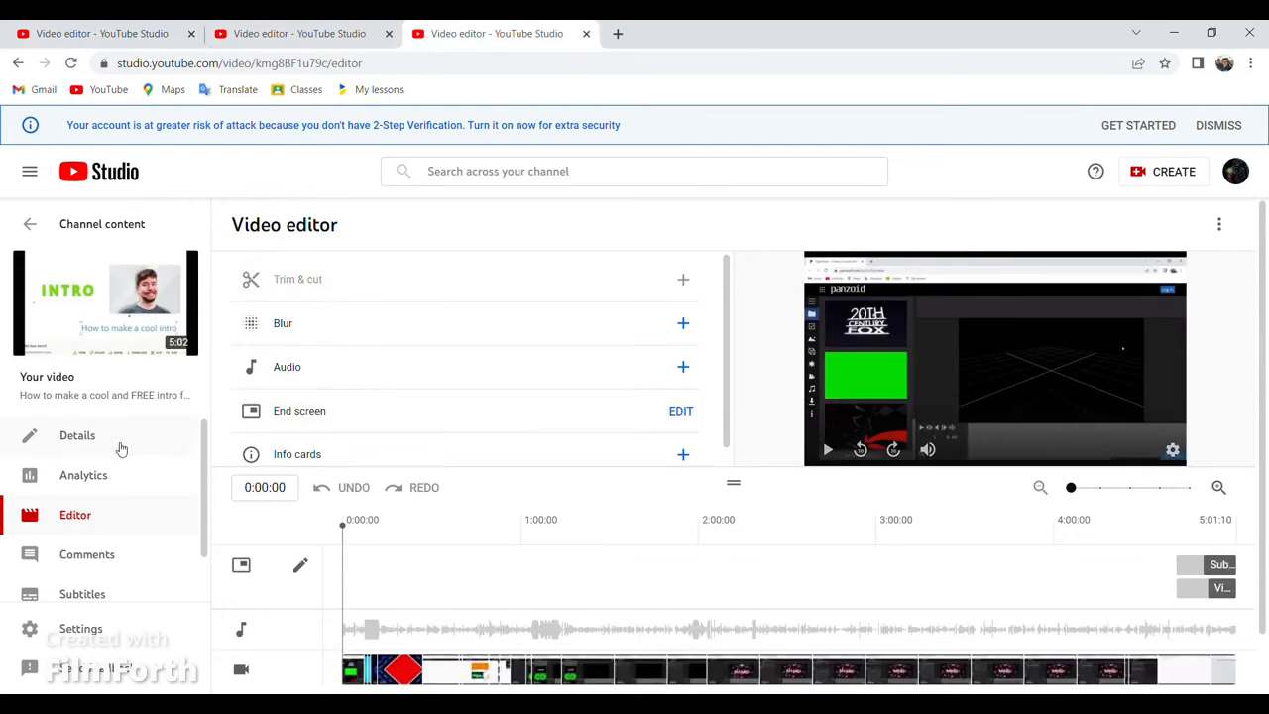
# - Edit the end screen, moving the Subscribe element to the frame's upper-right corner and the Best for viewer video to the upper-left corner
pyautogui.click(682, 412)
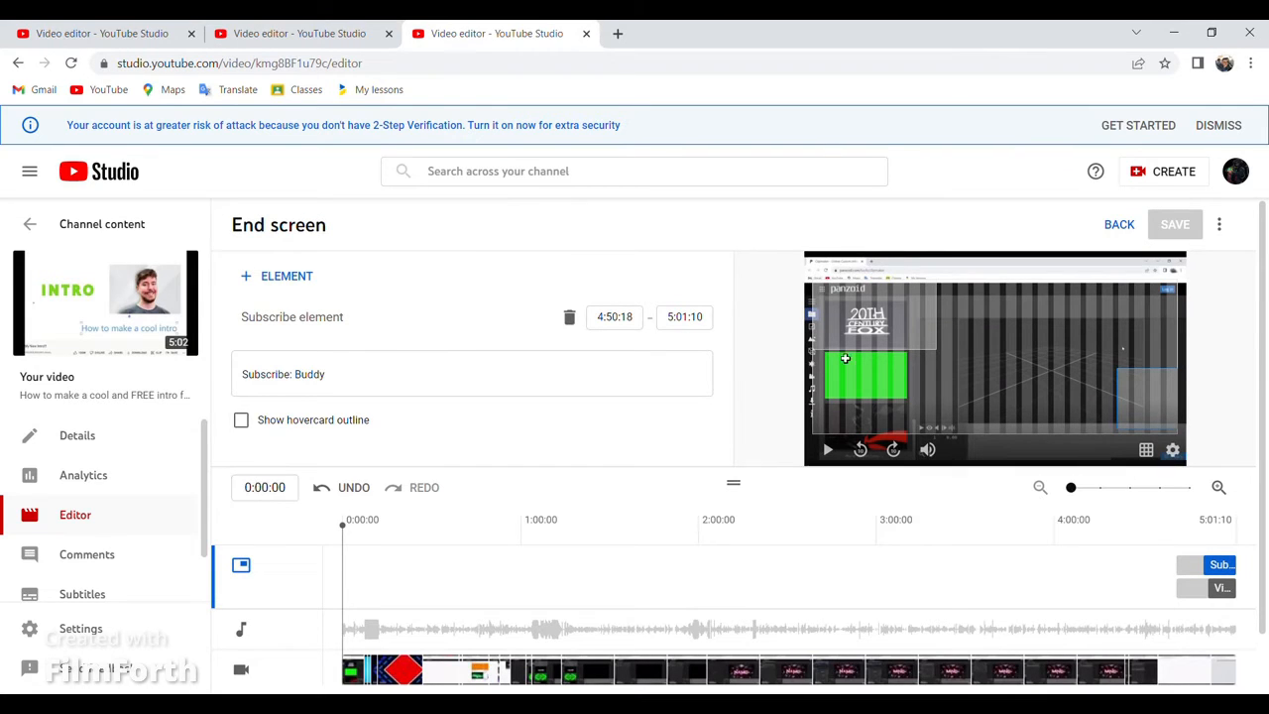
pyautogui.click(855, 329)
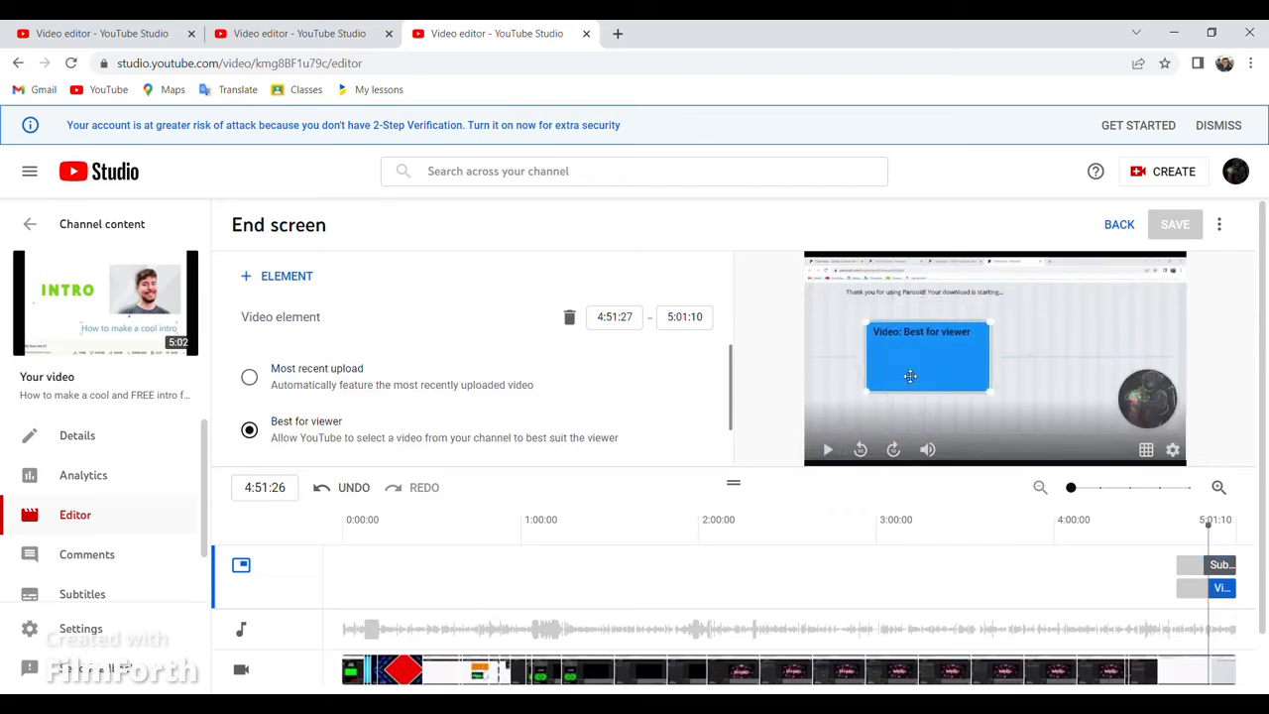
pyautogui.moveTo(1136, 418); pyautogui.dragTo(1160, 305)
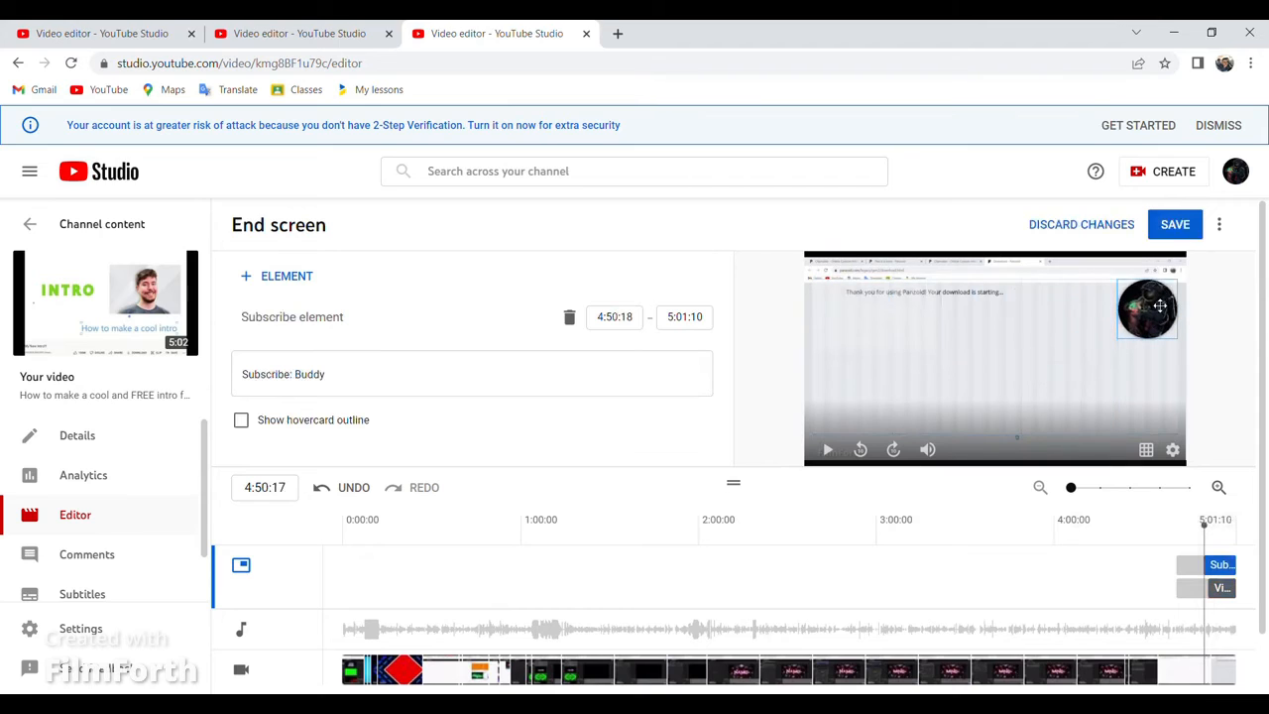
pyautogui.moveTo(863, 335); pyautogui.dragTo(844, 315)
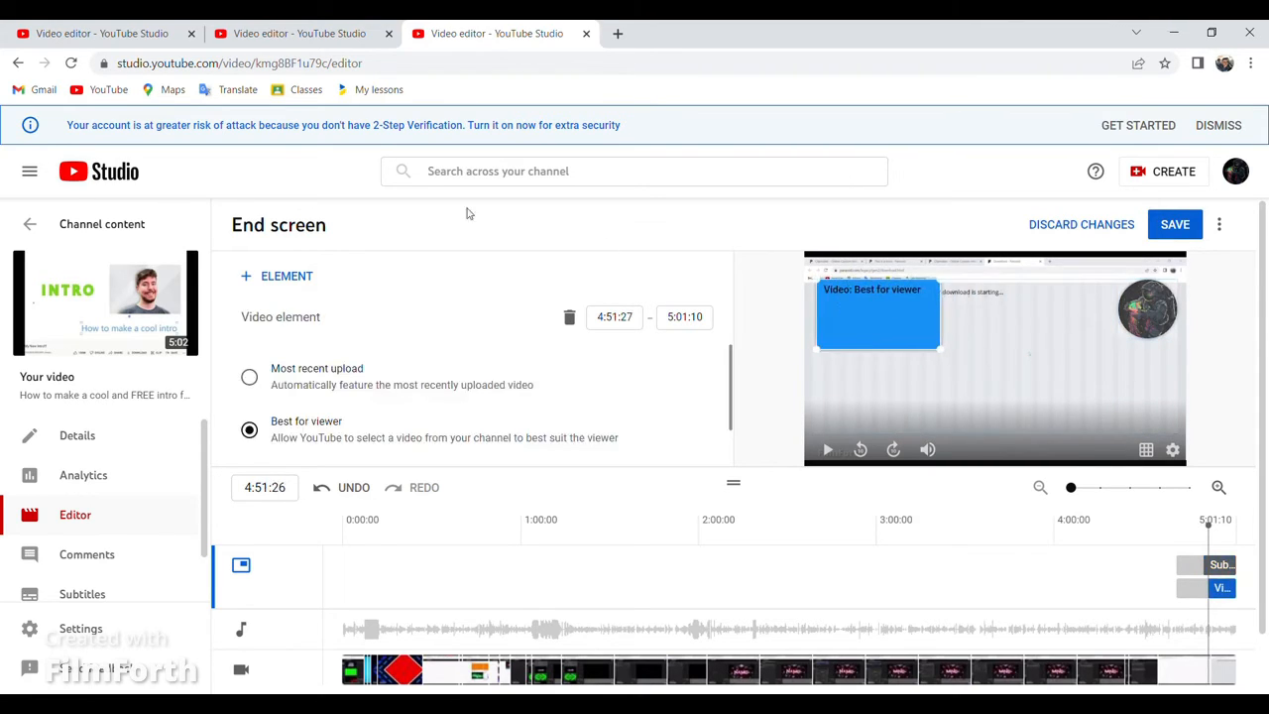
# - Review the source options of the end screen video element: most recent upload, best for viewer and specific video
pyautogui.scroll(-2, 313, 369)
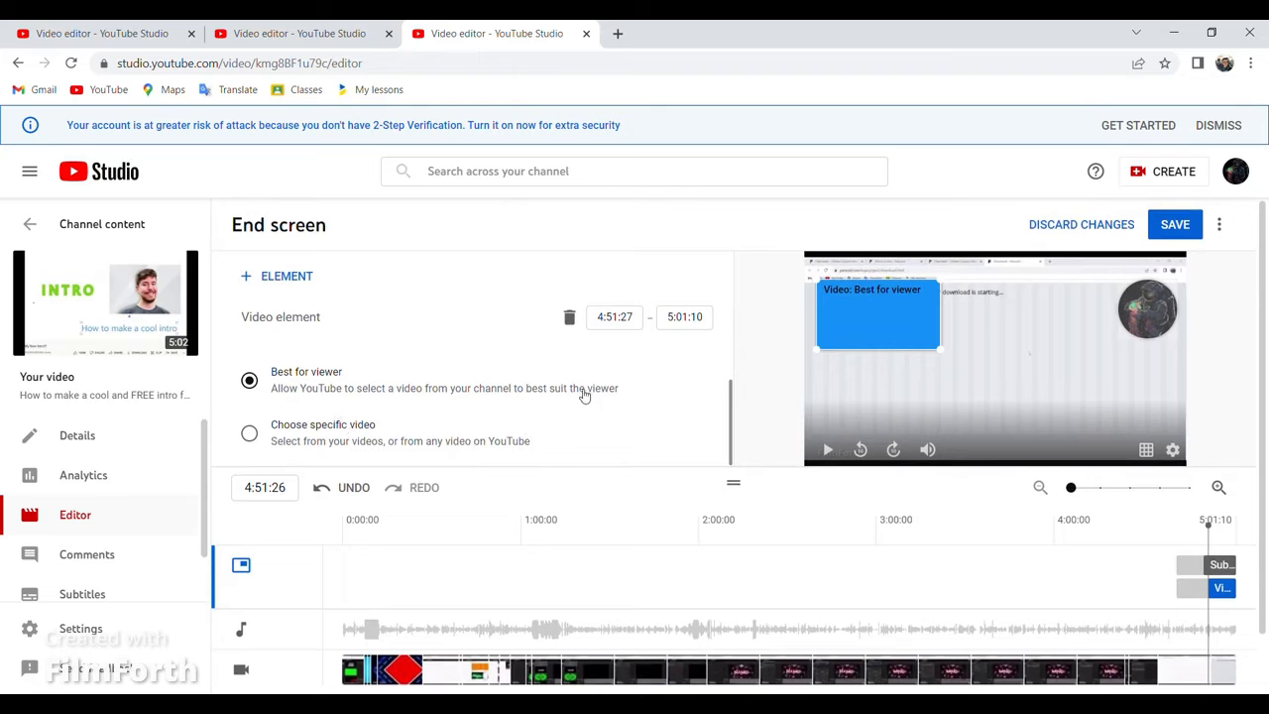
pyautogui.scroll(1, 581, 399)
pyautogui.scroll(-1, 374, 407)
pyautogui.scroll(1, 393, 411)
pyautogui.scroll(1, 393, 412)
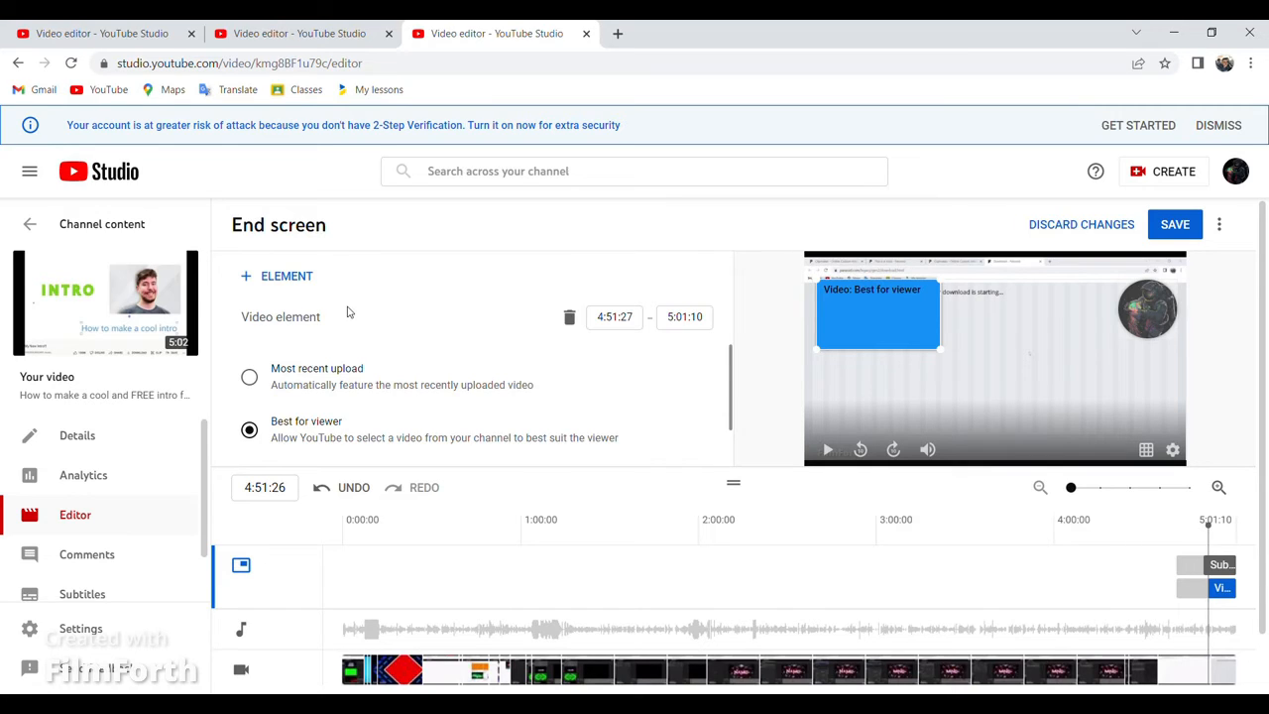
pyautogui.scroll(-2, 347, 312)
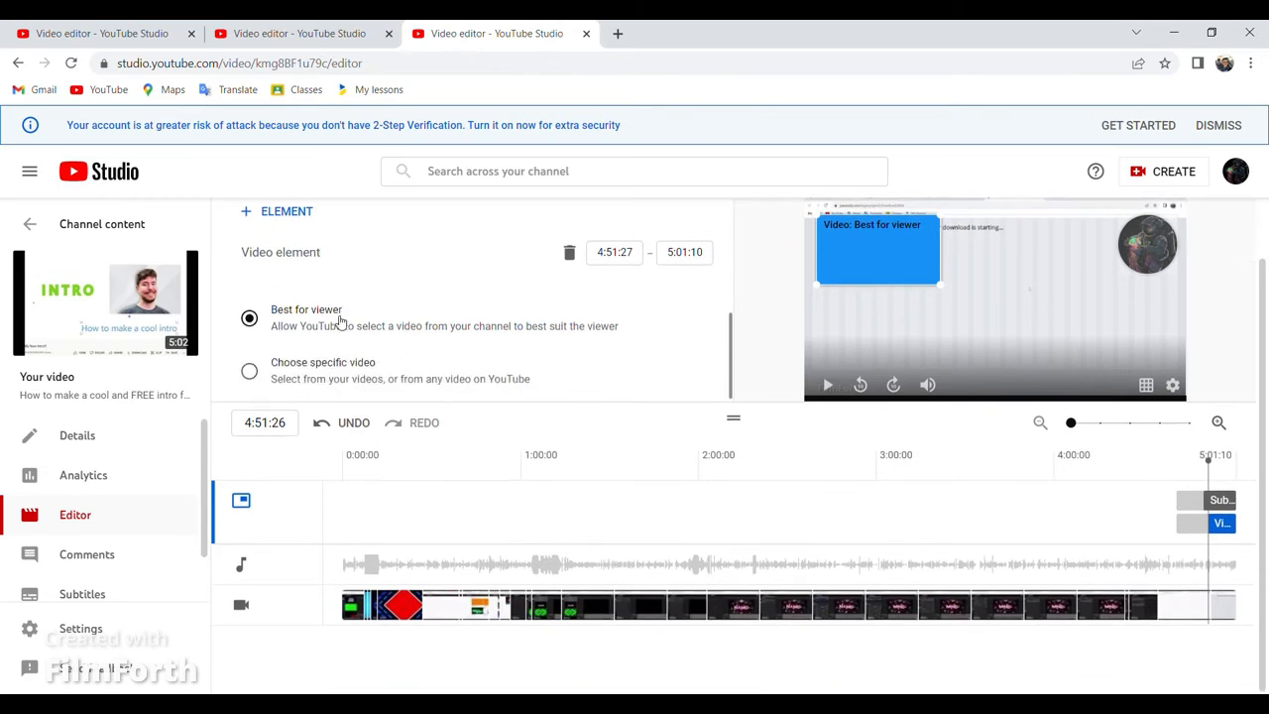
pyautogui.scroll(2, 340, 321)
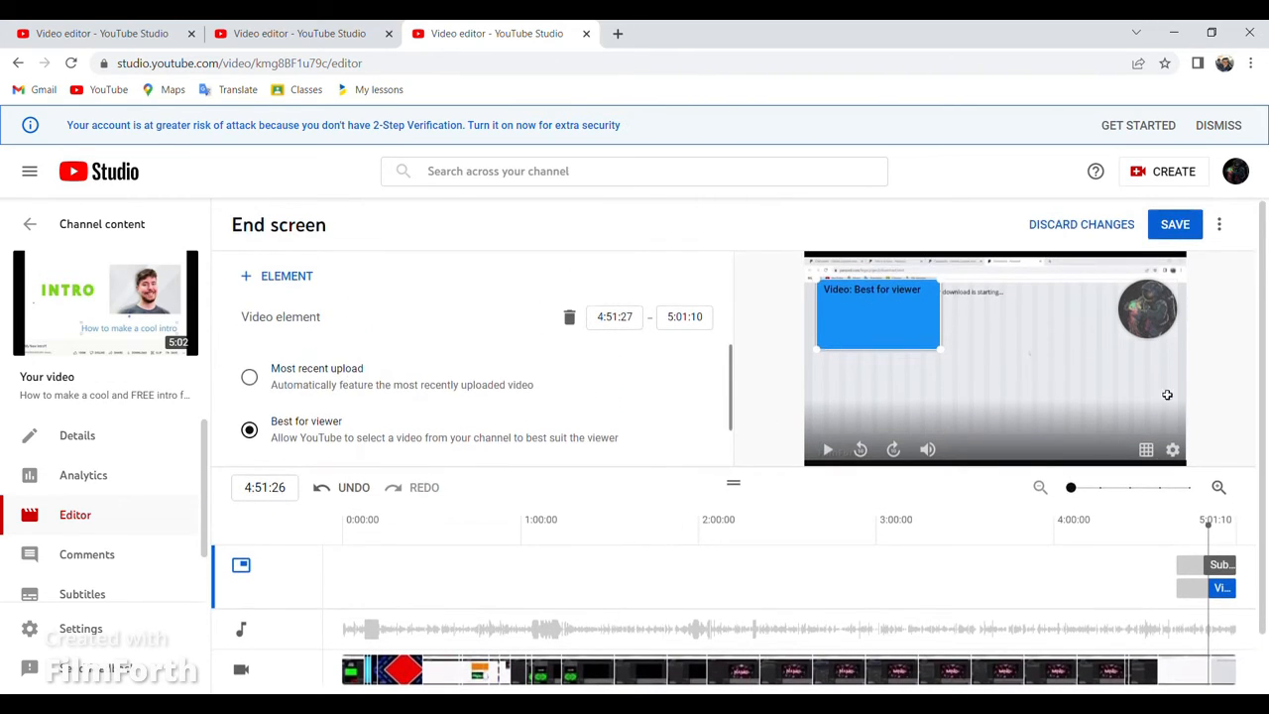
# - Add a second video element featuring the most recent upload and place it below the Best for viewer element
pyautogui.click(246, 279)
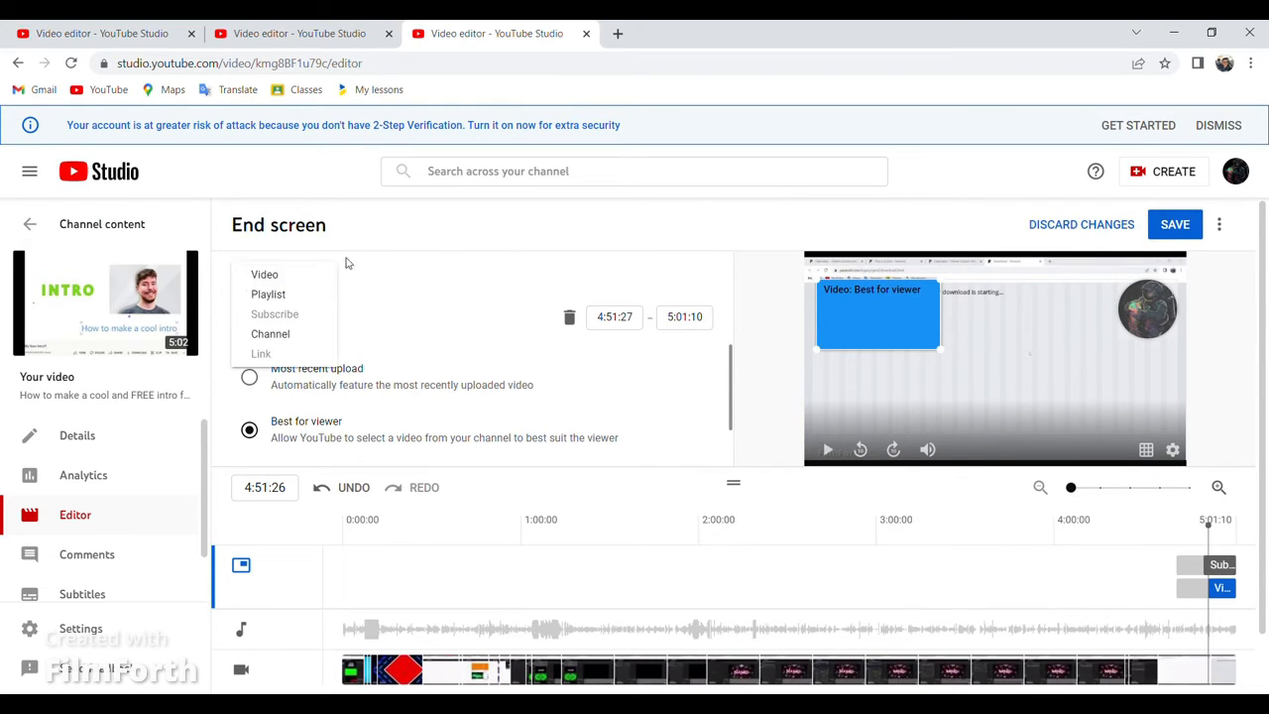
pyautogui.click(284, 279)
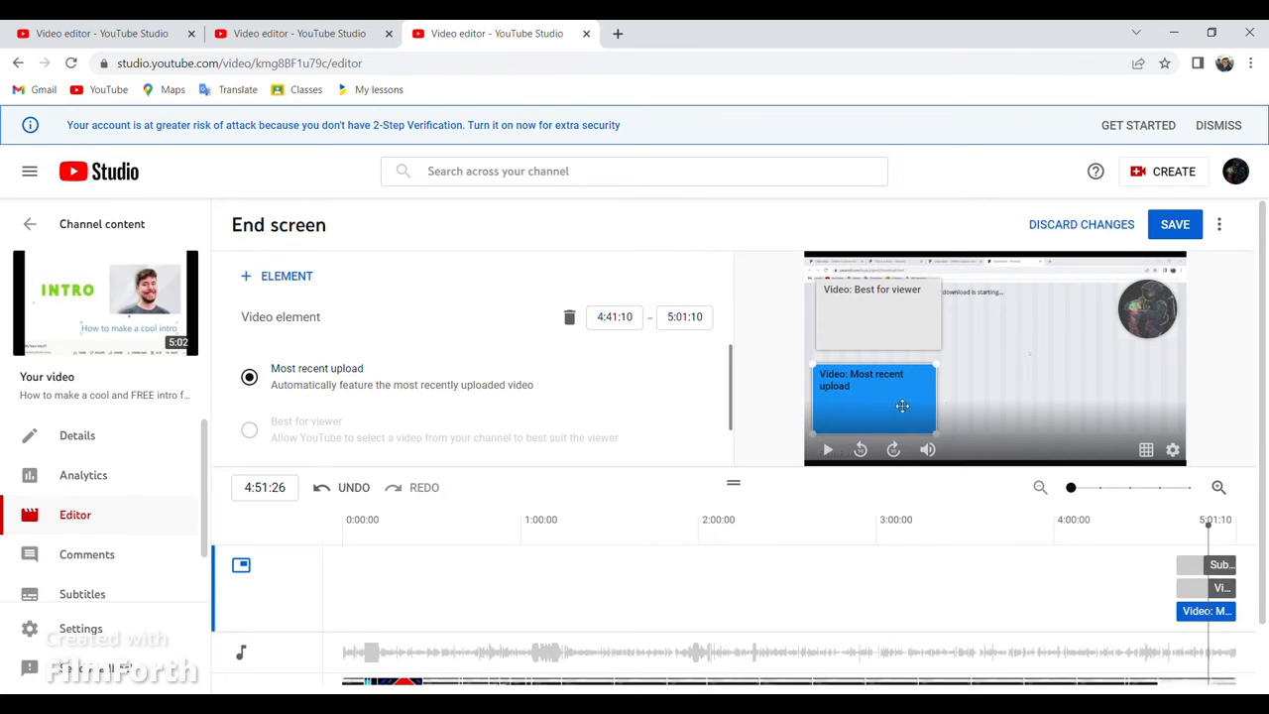
pyautogui.moveTo(902, 405)
pyautogui.mouseDown()
pyautogui.moveTo(990, 376)
pyautogui.moveTo(1047, 317)
pyautogui.moveTo(1017, 353)
pyautogui.moveTo(1050, 426)
pyautogui.moveTo(1046, 321)
pyautogui.moveTo(942, 309)
pyautogui.moveTo(896, 311)
pyautogui.moveTo(889, 423)
pyautogui.mouseUp()
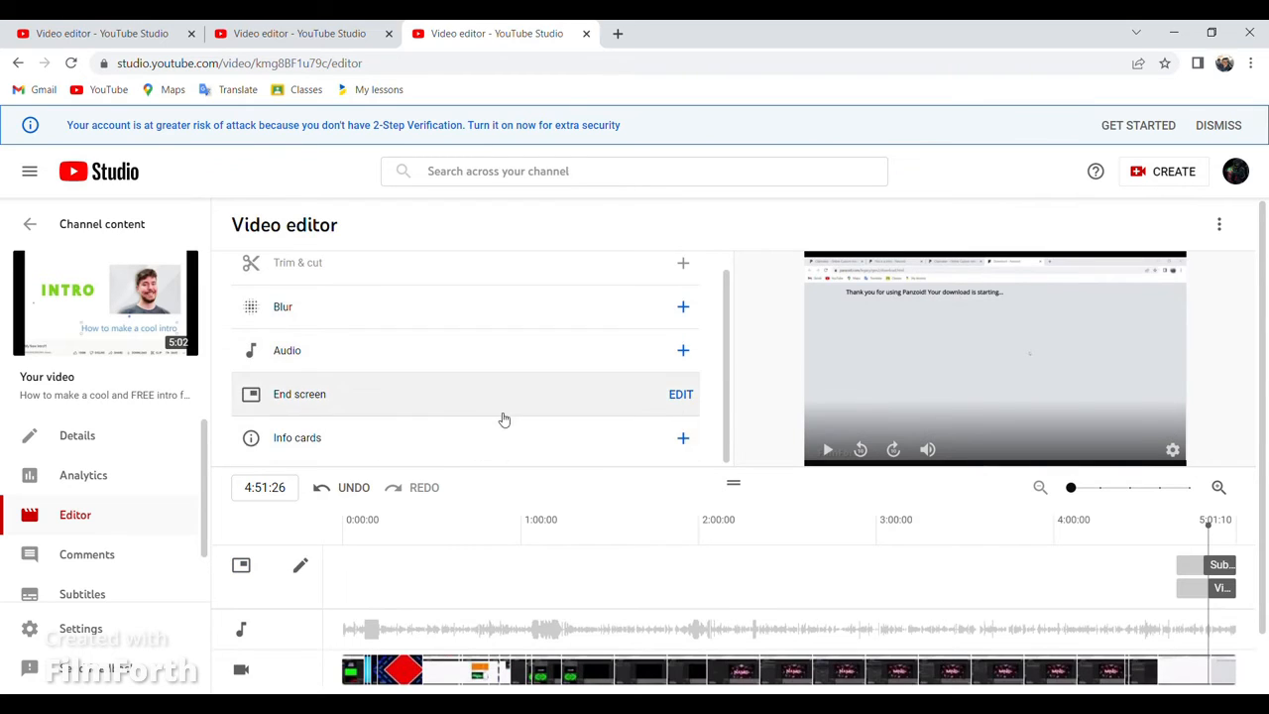
# - Add a video info card at 4:51:26 that links to Cool Intro!!! #nice
pyautogui.click(688, 442)
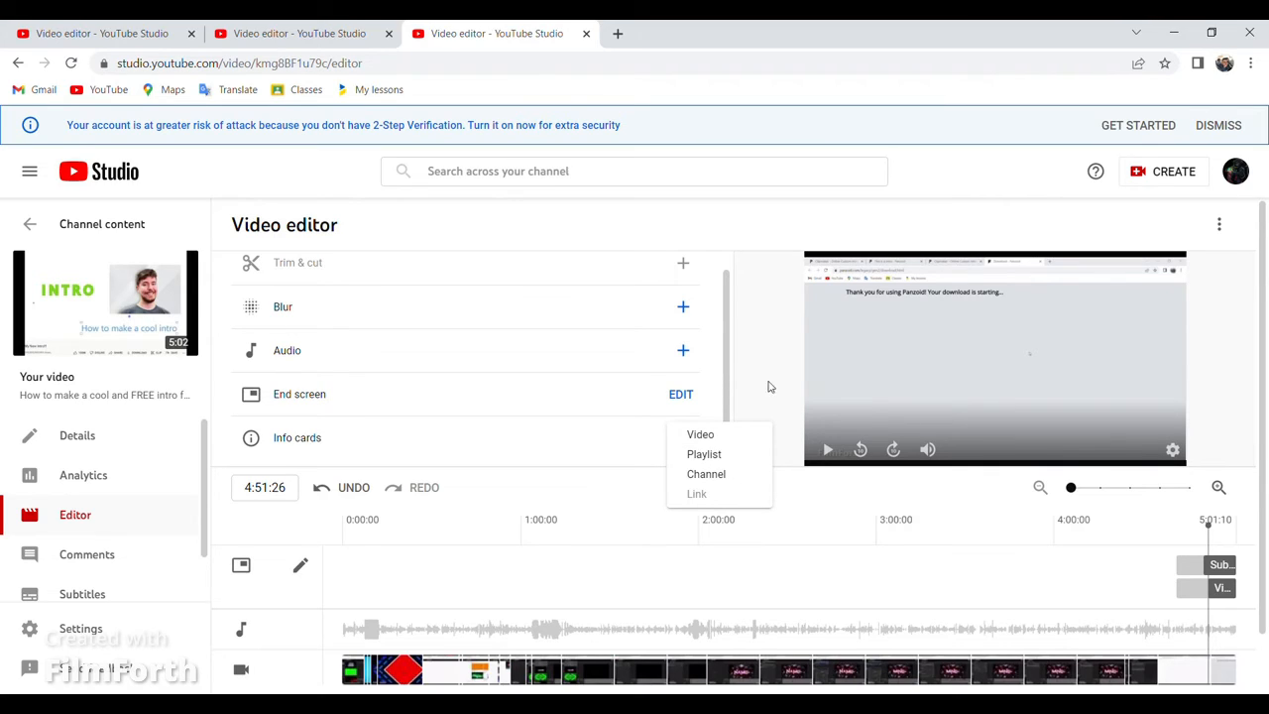
pyautogui.click(727, 440)
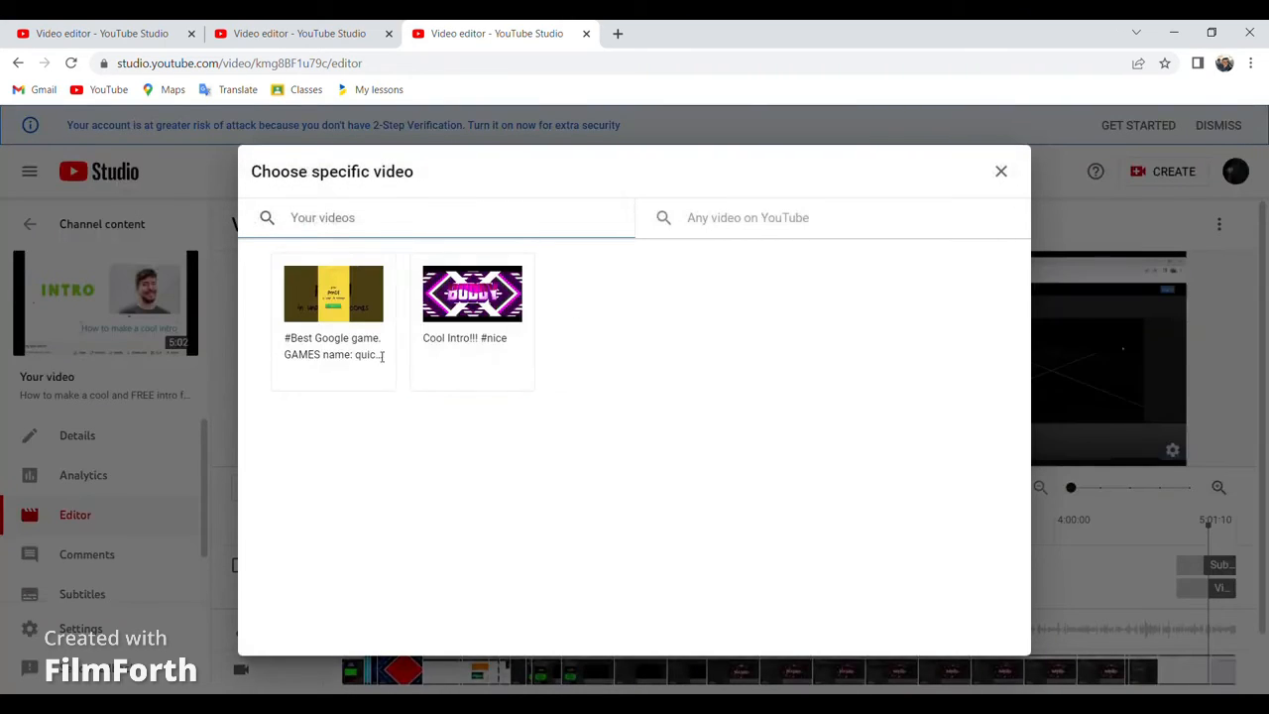
pyautogui.click(471, 355)
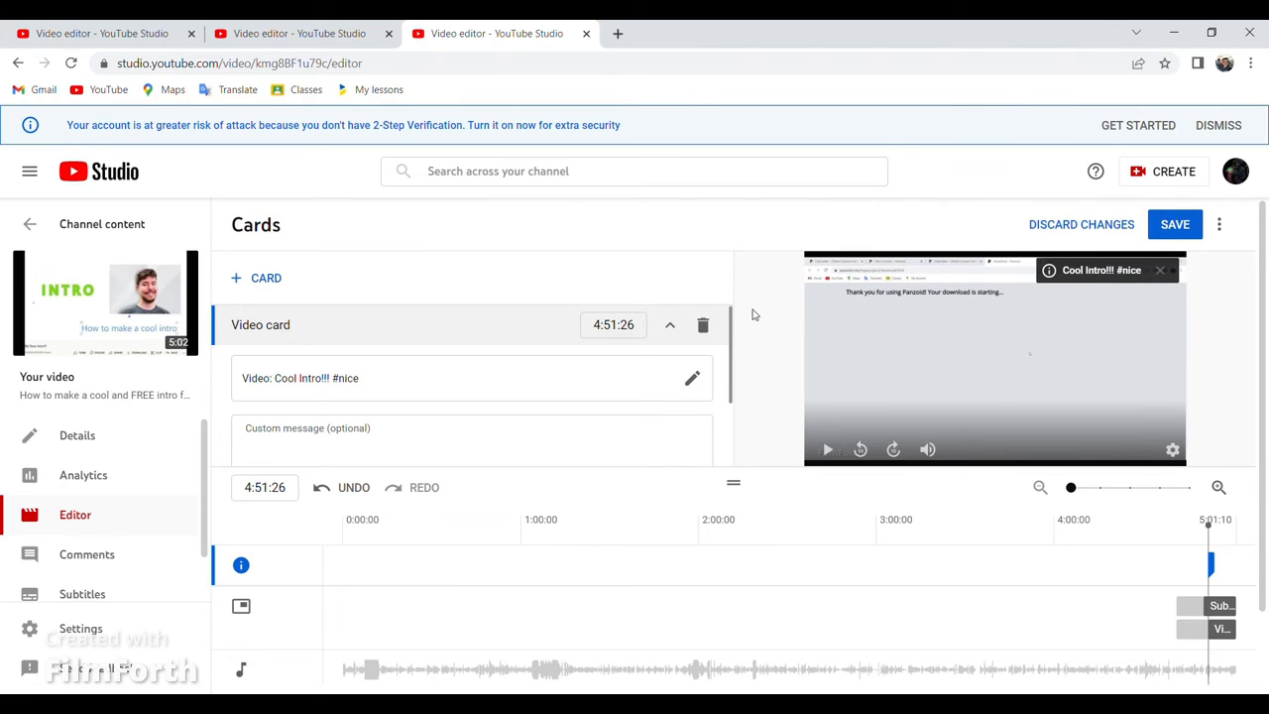
pyautogui.scroll(-2, 594, 416)
pyautogui.scroll(2, 555, 367)
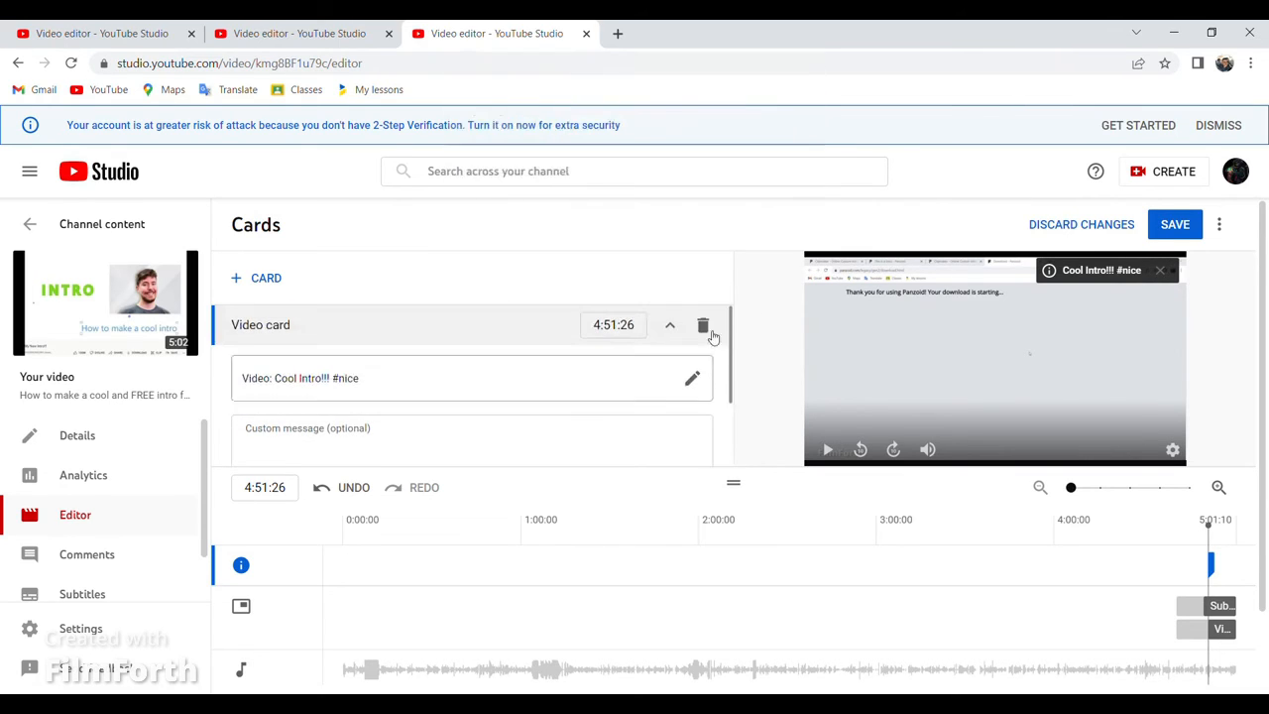
# - Add a second video card at 4:51:26 that links to #Best Google game. GAMES name: quick, draw
pyautogui.click(265, 282)
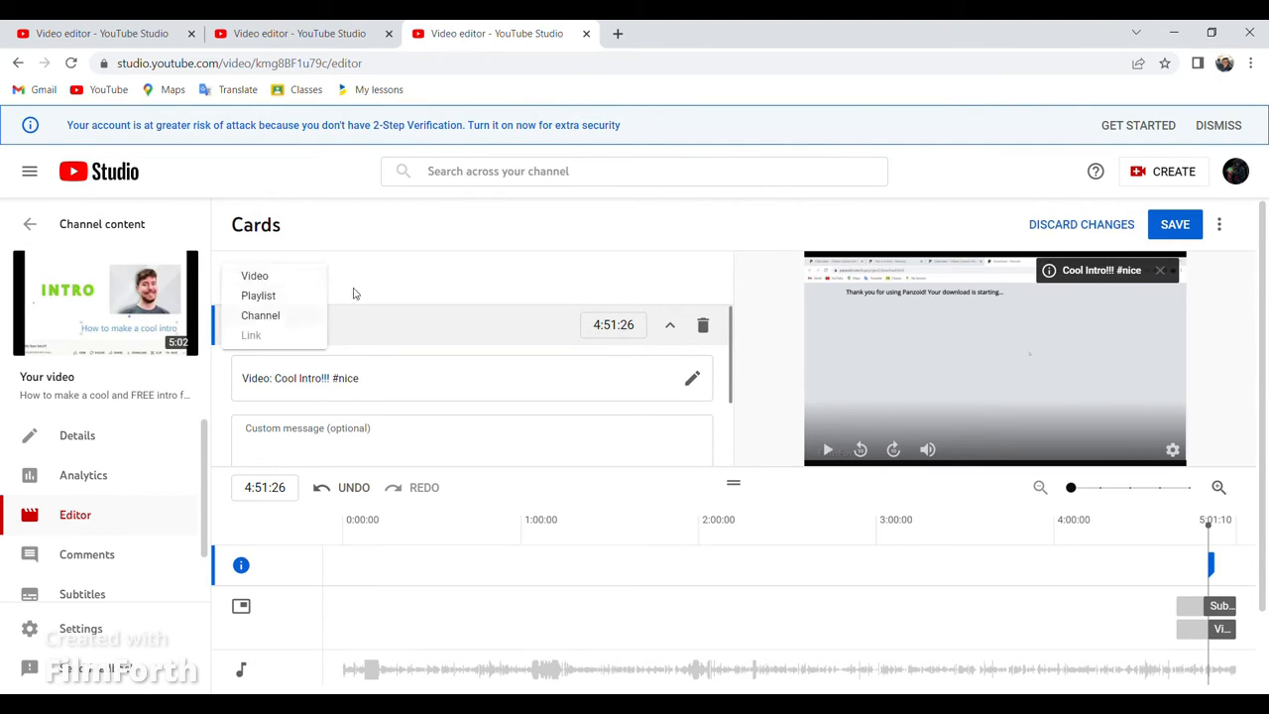
pyautogui.click(254, 278)
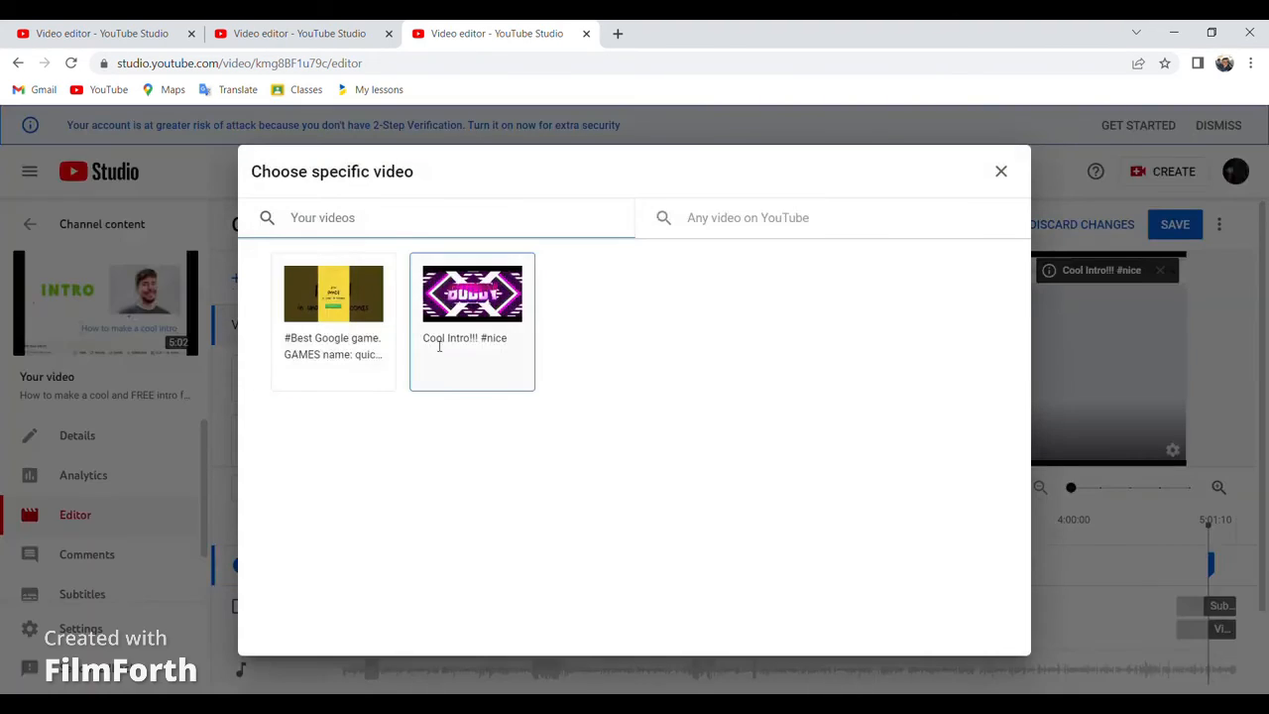
pyautogui.click(305, 345)
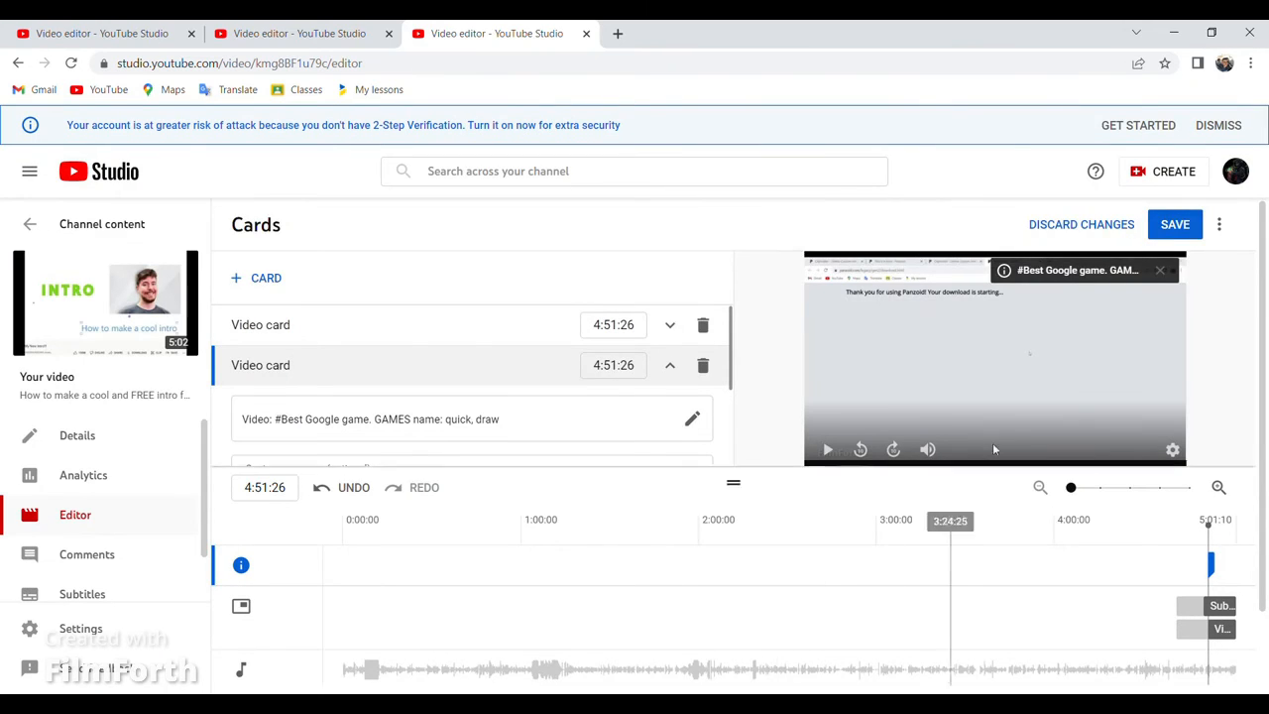
# - Move the #Best Google game card before the 1:00:00 mark on the timeline and the Cool Intro!!! #nice card between 2:00:00 and 3:00:00
pyautogui.scroll(-1, 992, 442)
pyautogui.moveTo(1204, 507); pyautogui.dragTo(553, 507)
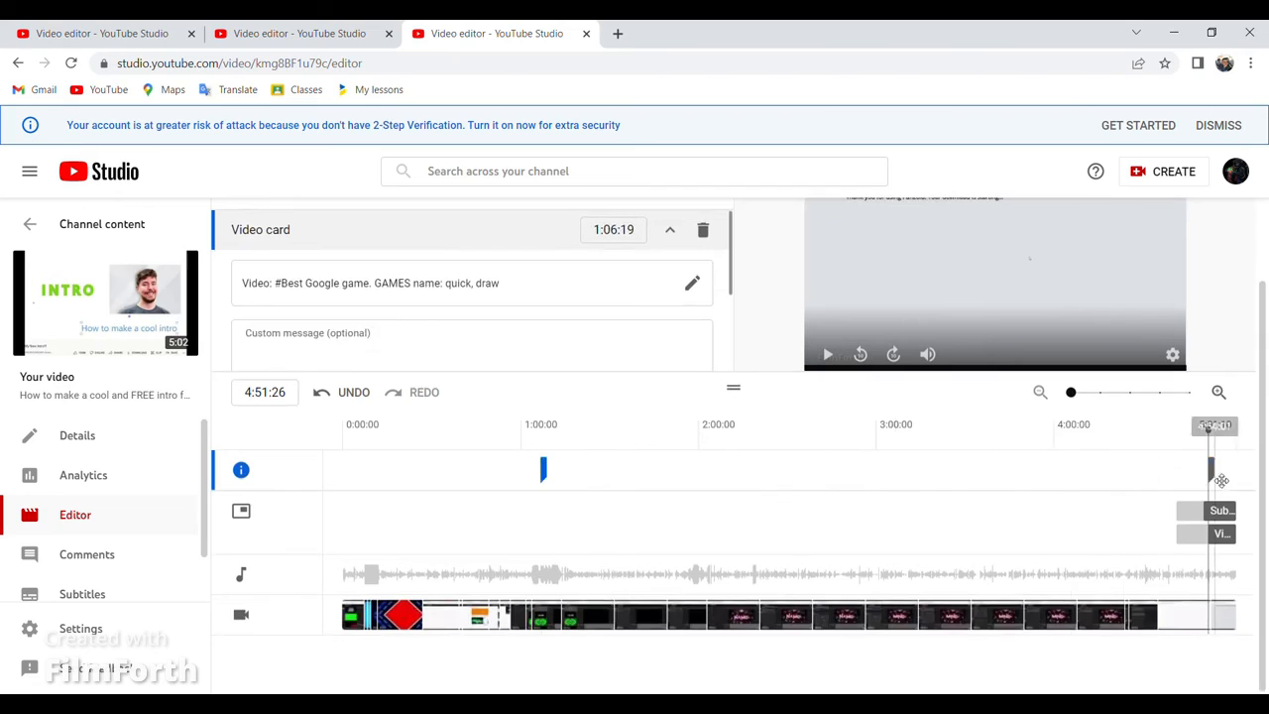
pyautogui.moveTo(1211, 468)
pyautogui.mouseDown()
pyautogui.moveTo(1185, 484)
pyautogui.moveTo(776, 525)
pyautogui.mouseUp()
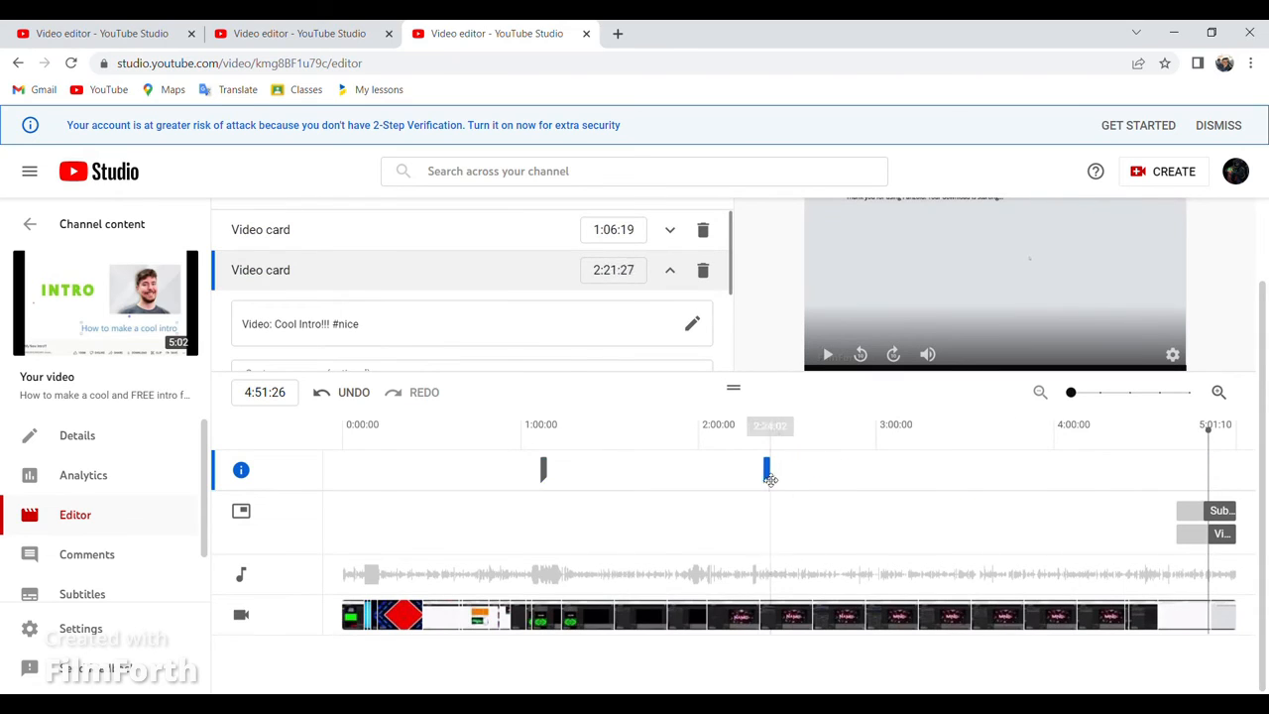
pyautogui.moveTo(768, 468)
pyautogui.mouseDown()
pyautogui.moveTo(868, 462)
pyautogui.moveTo(787, 492)
pyautogui.moveTo(819, 486)
pyautogui.mouseUp()
pyautogui.moveTo(546, 469); pyautogui.dragTo(483, 470)
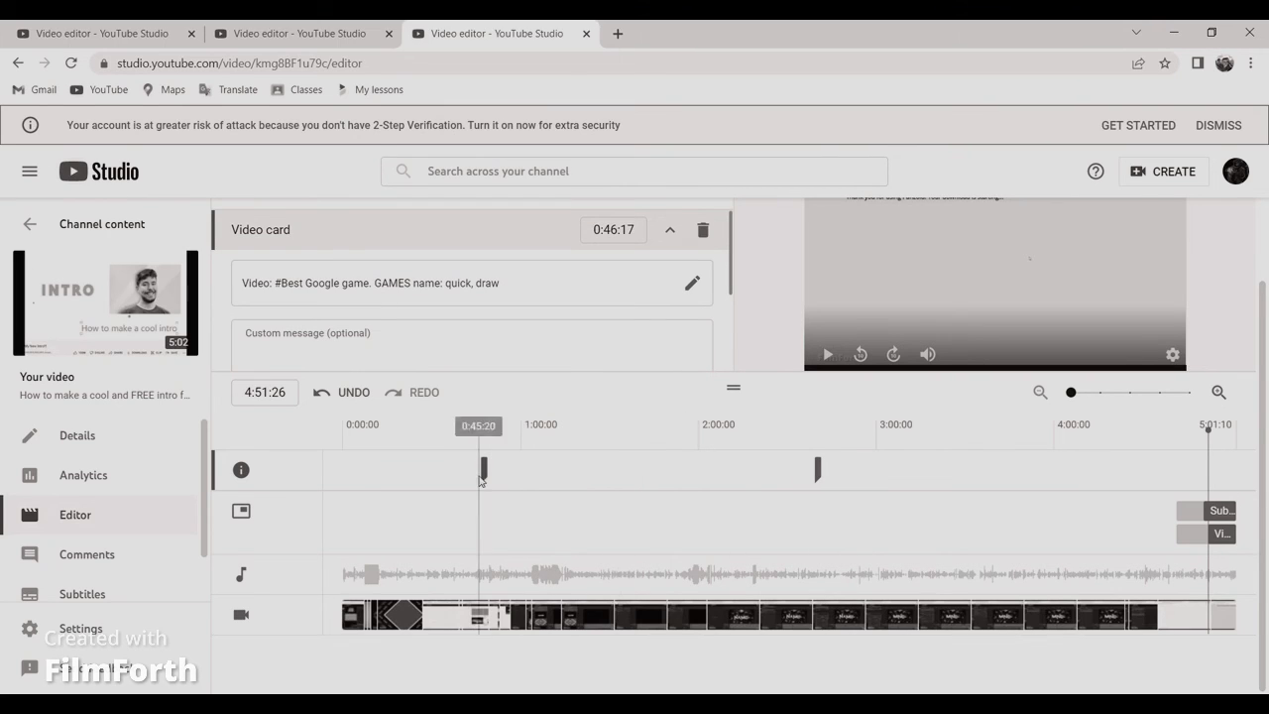
pyautogui.moveTo(492, 481)
pyautogui.mouseDown()
pyautogui.moveTo(529, 493)
pyautogui.moveTo(516, 481)
pyautogui.mouseUp()
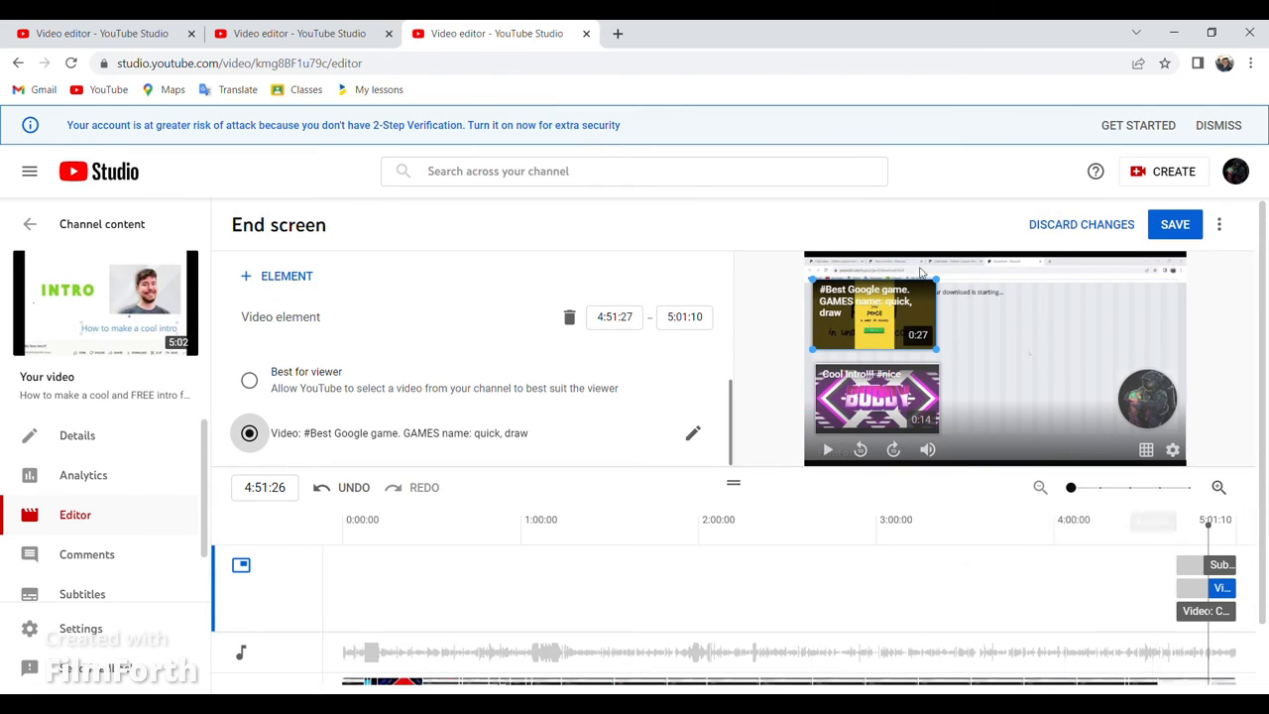
# - Retime the end screen elements: the #Best Google game video to 4:43:17–4:52:29 and the Subscribe element to 4:50:07–5:01:10
pyautogui.moveTo(1213, 572); pyautogui.dragTo(1130, 569)
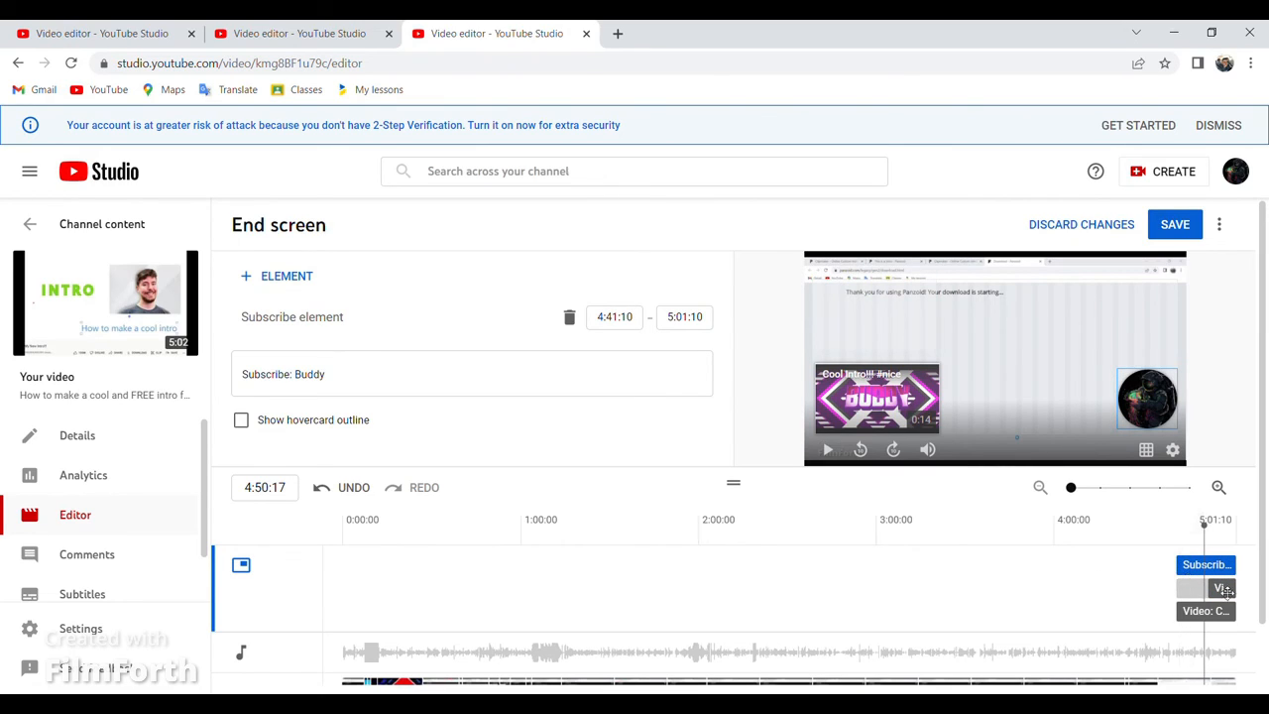
pyautogui.moveTo(1228, 593); pyautogui.dragTo(1213, 616)
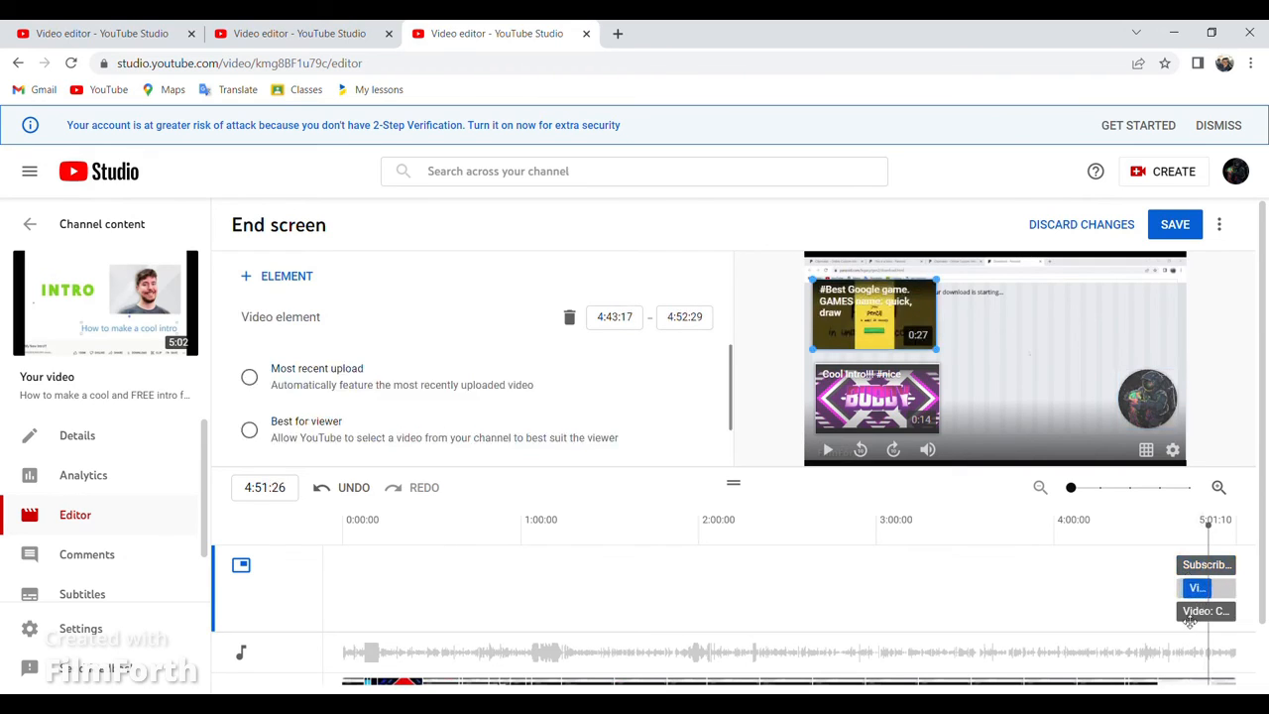
pyautogui.click(1181, 616)
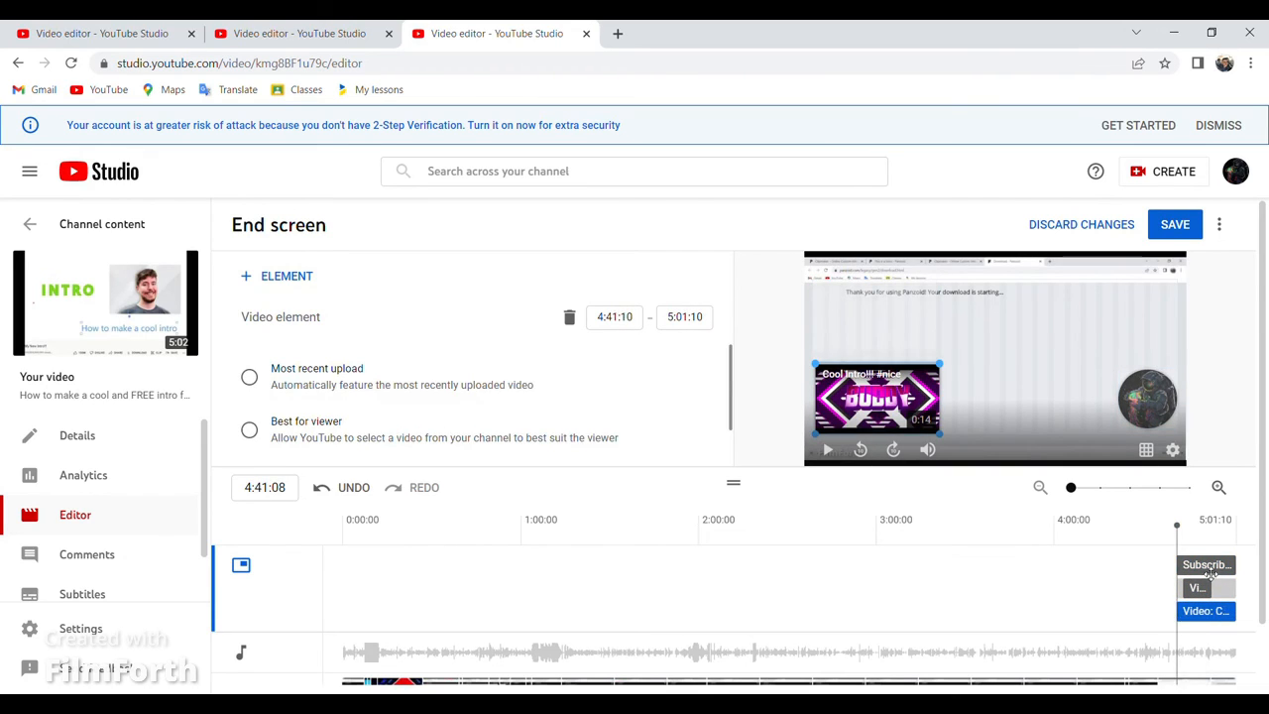
pyautogui.moveTo(1178, 565); pyautogui.dragTo(1200, 564)
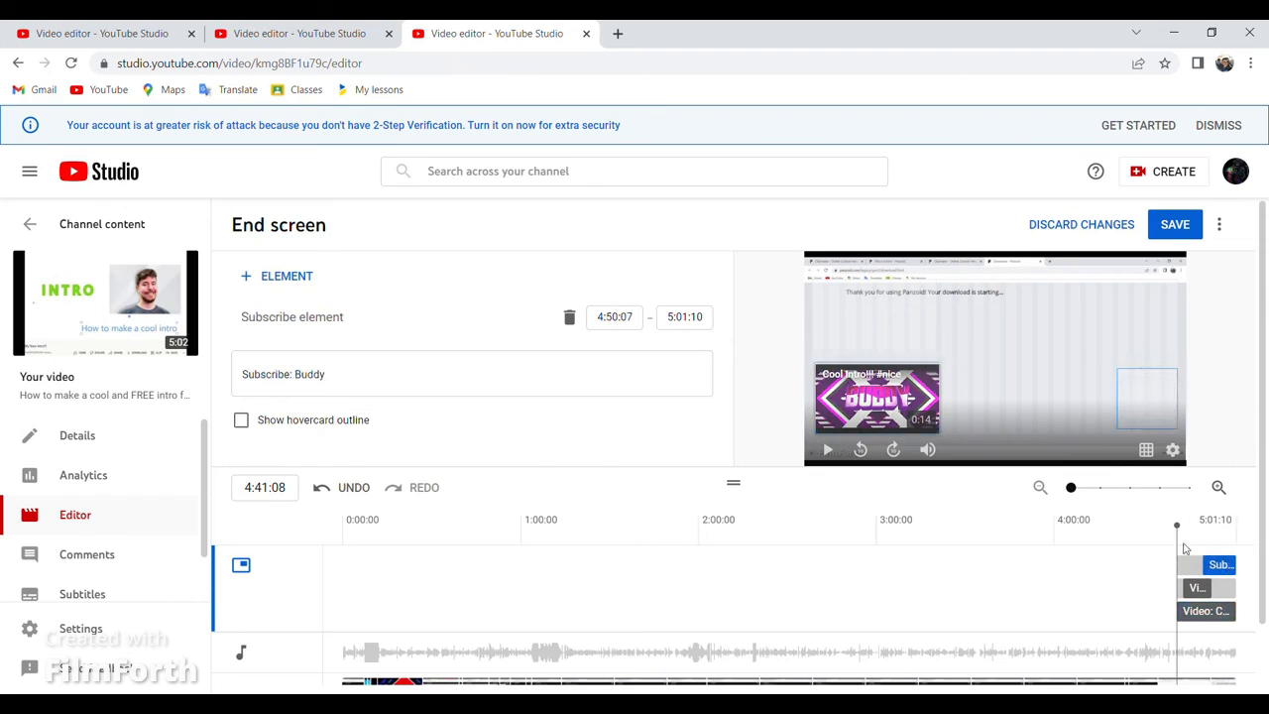
# - Retime the end screen elements: the Subscribe element to 4:41:10–5:01:10 and the Cool Intro!!! #nice video to 4:43:25–5:01:10
pyautogui.scroll(-1, 1209, 563)
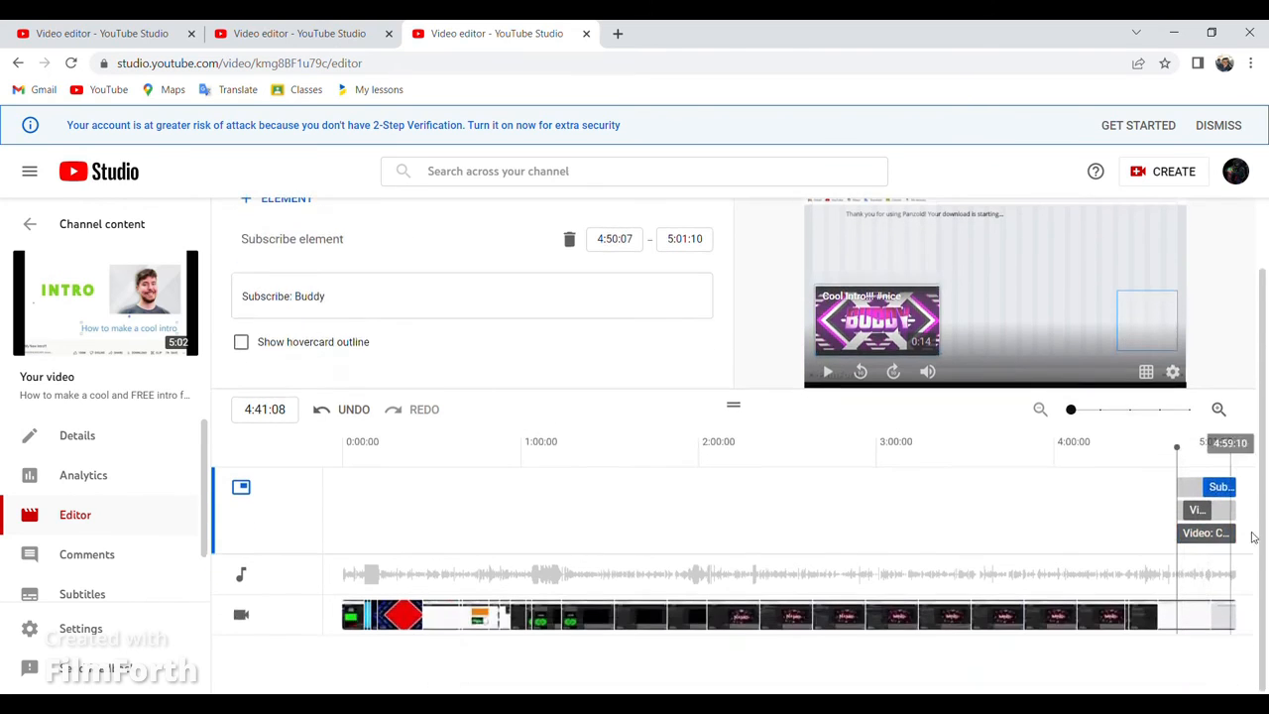
pyautogui.moveTo(1212, 488)
pyautogui.mouseDown()
pyautogui.moveTo(1173, 494)
pyautogui.moveTo(1211, 488)
pyautogui.moveTo(1197, 487)
pyautogui.mouseUp()
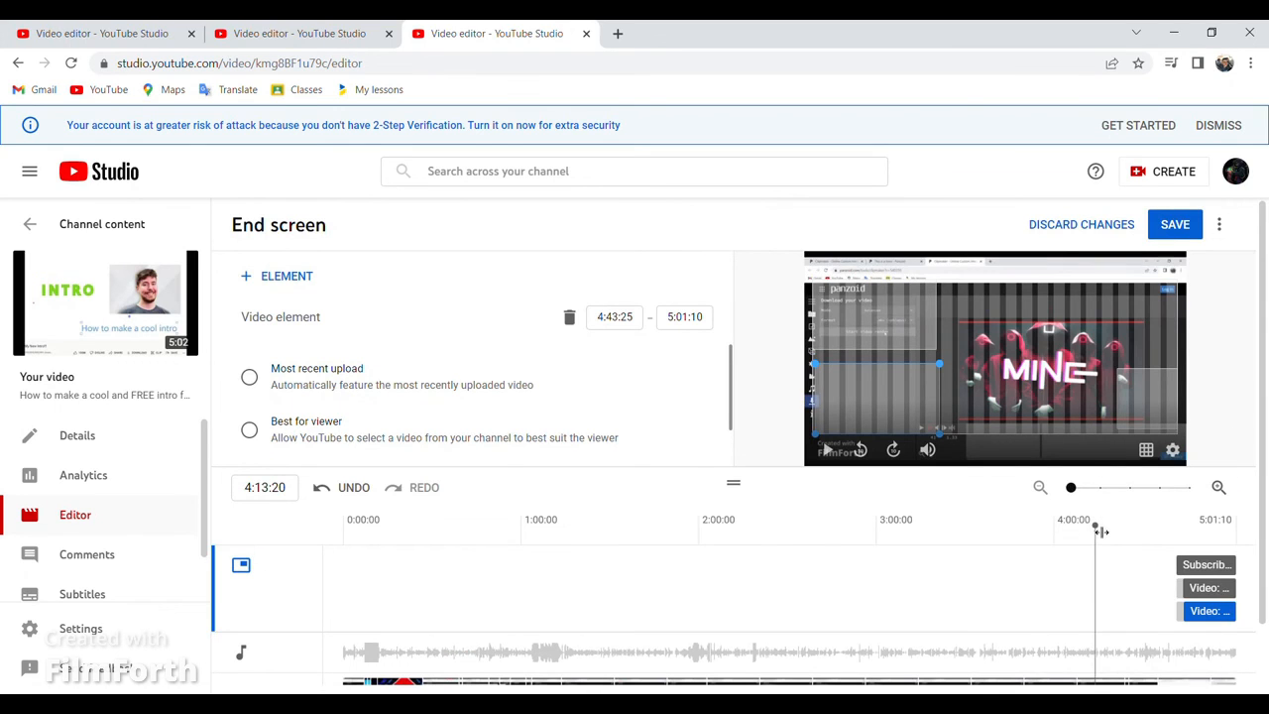
# - Play the preview from 4:41:09, skip ahead near the video's end, and pause it to check when the end screen elements appear
pyautogui.moveTo(1097, 529); pyautogui.dragTo(1180, 641)
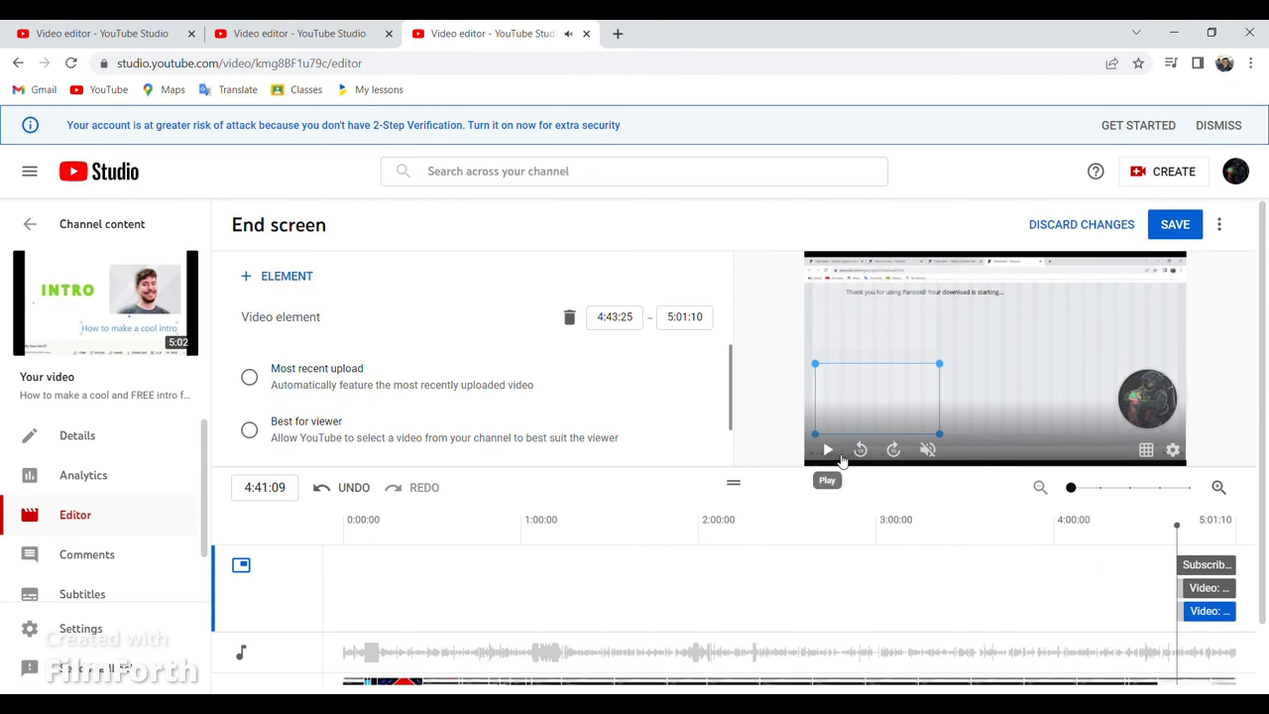
pyautogui.click(827, 451)
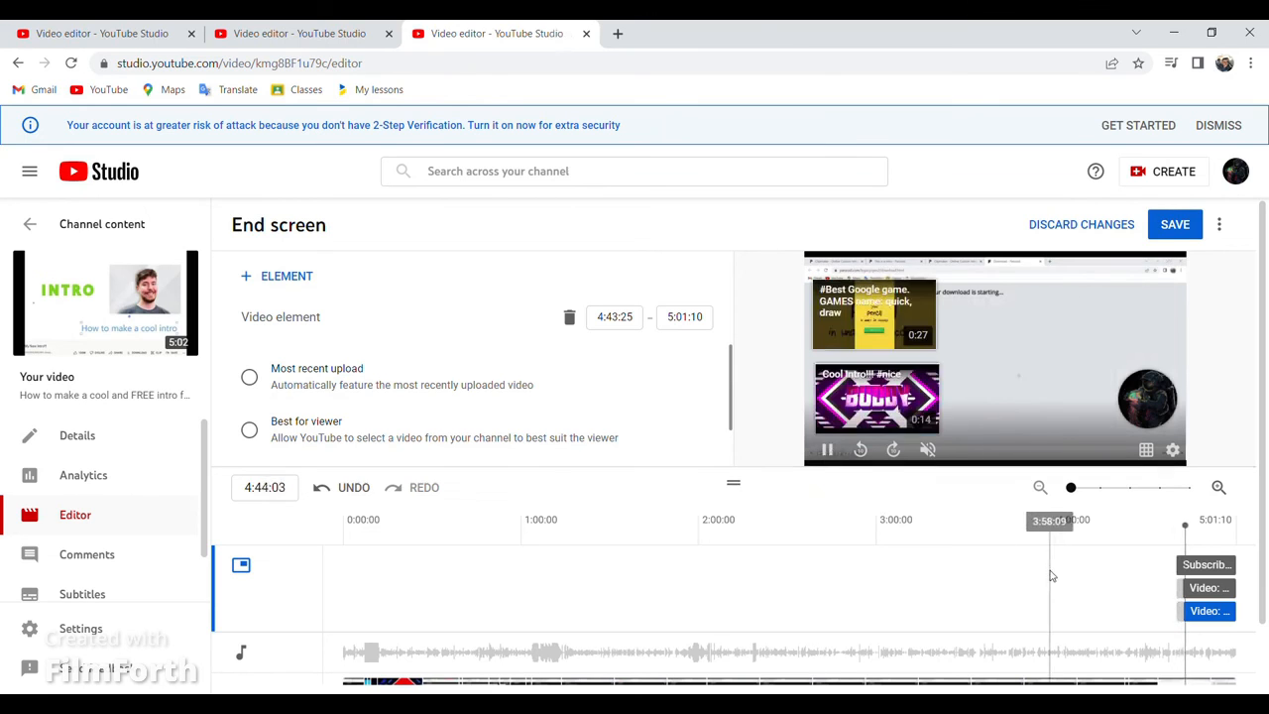
pyautogui.click(1215, 523)
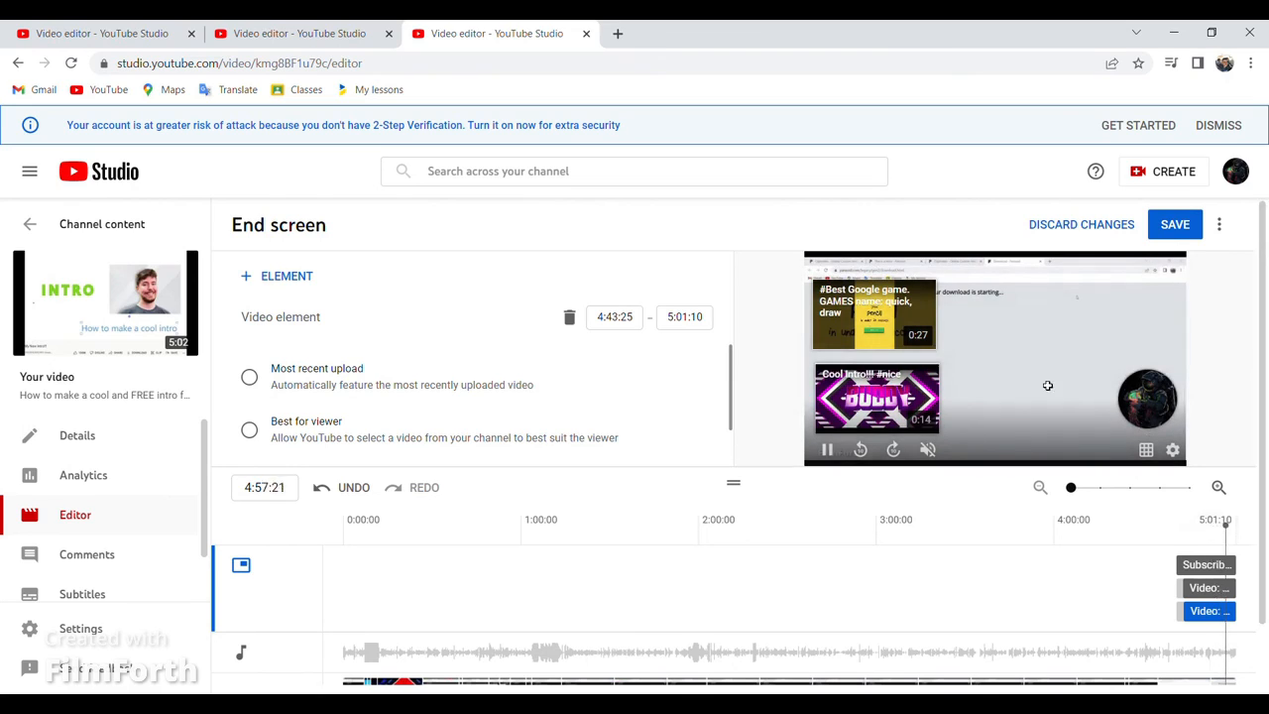
pyautogui.click(827, 451)
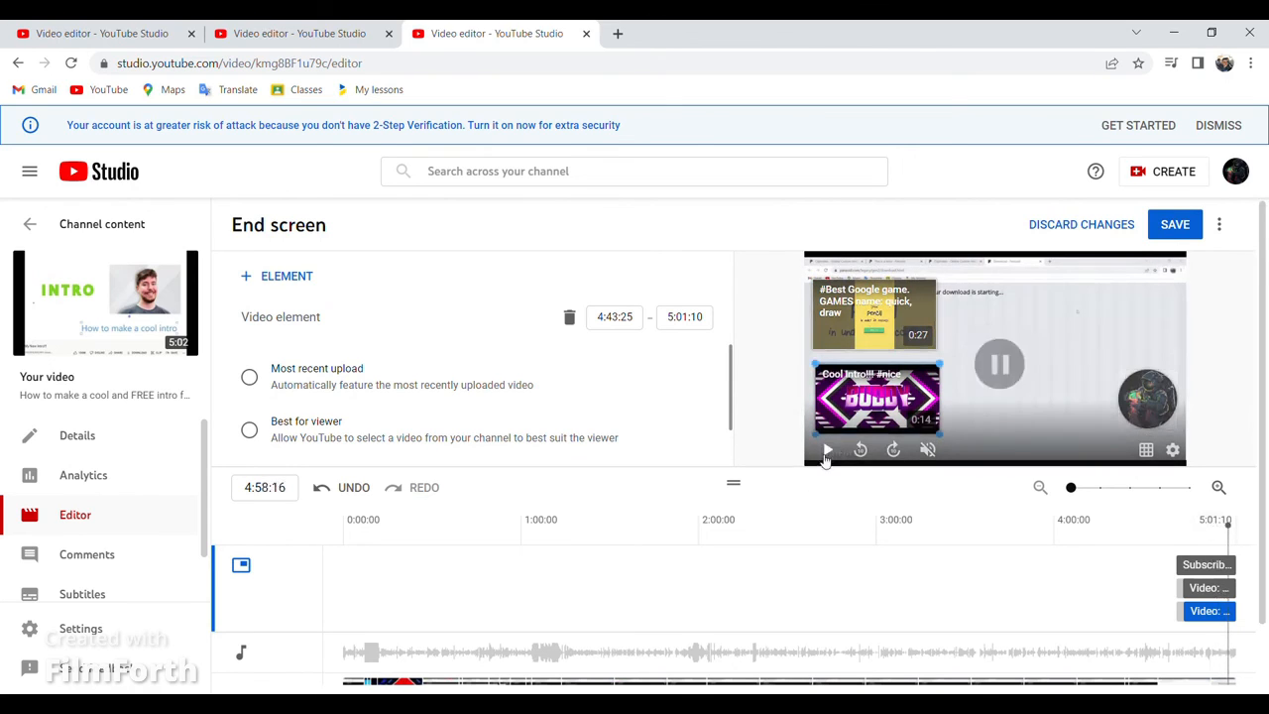
# - Select the Subscribe element on the timeline and save the end screen changes
pyautogui.click(1186, 570)
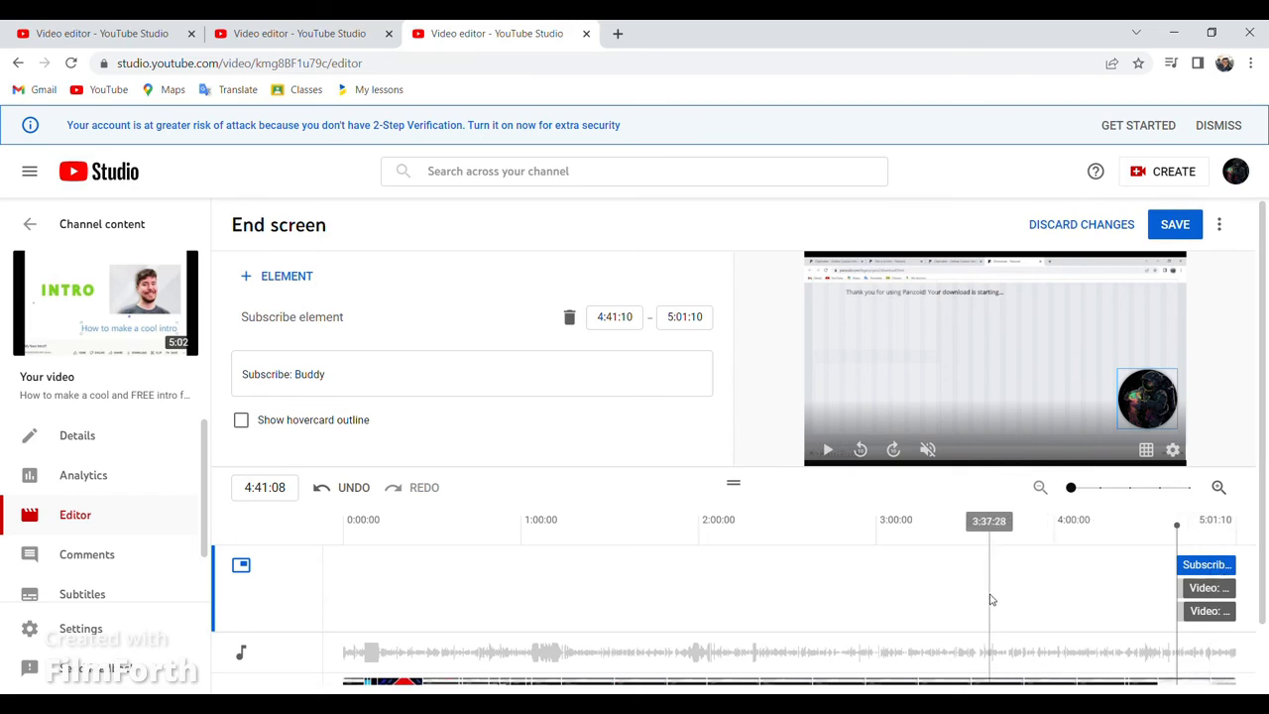
pyautogui.click(1170, 238)
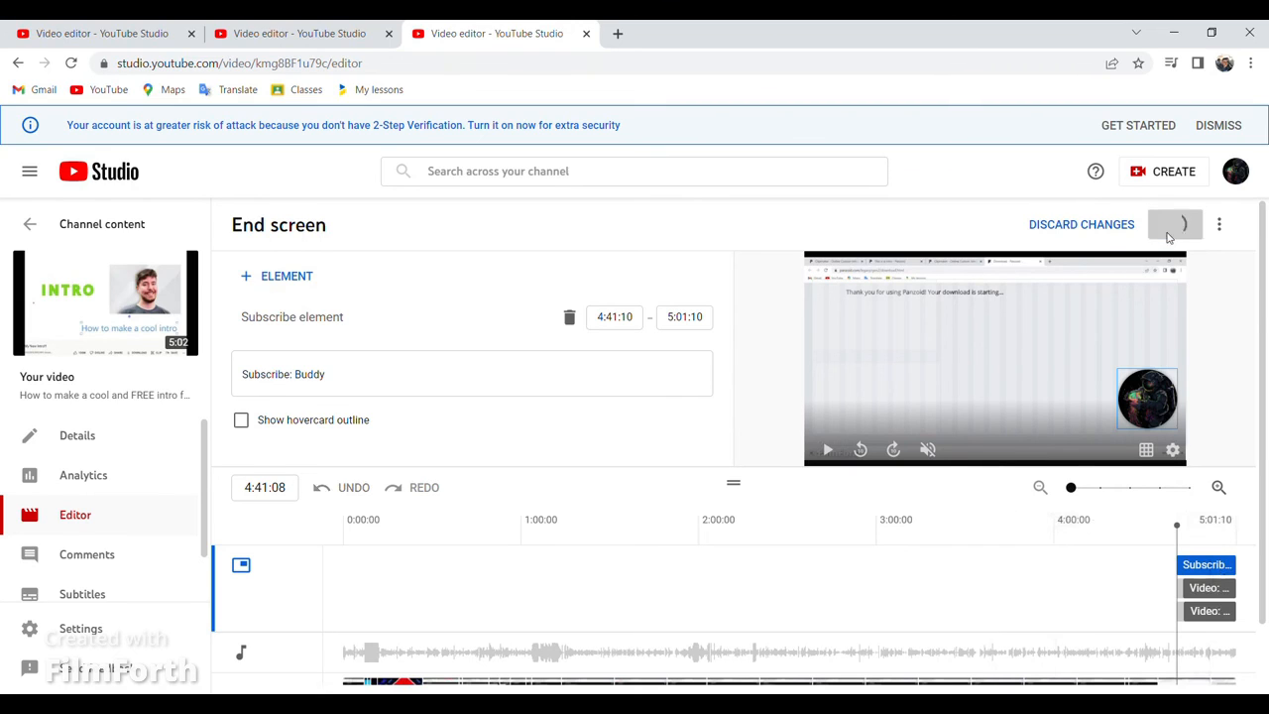